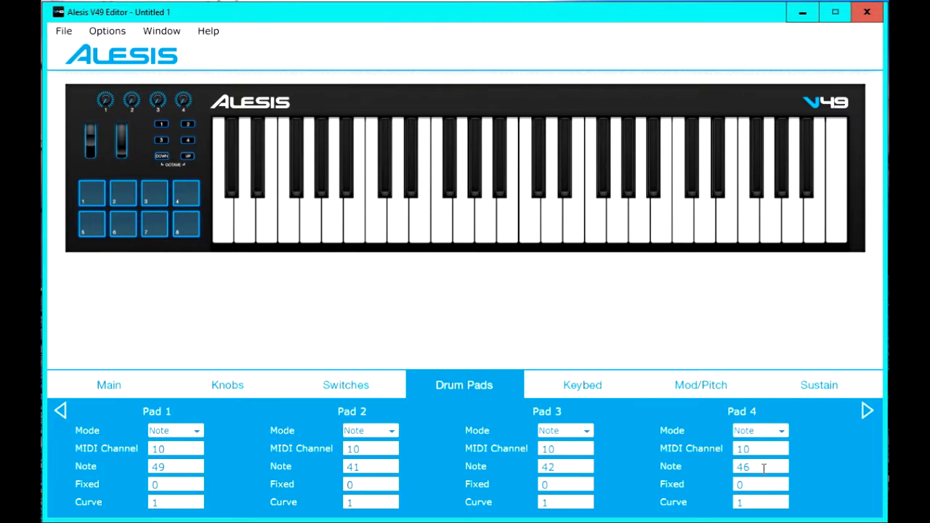
Show the settings of drum pads 5 to 8, and set the device input to MIDIIN2 (V49) and output to MIDIOUT2 (V49)
click(866, 411)
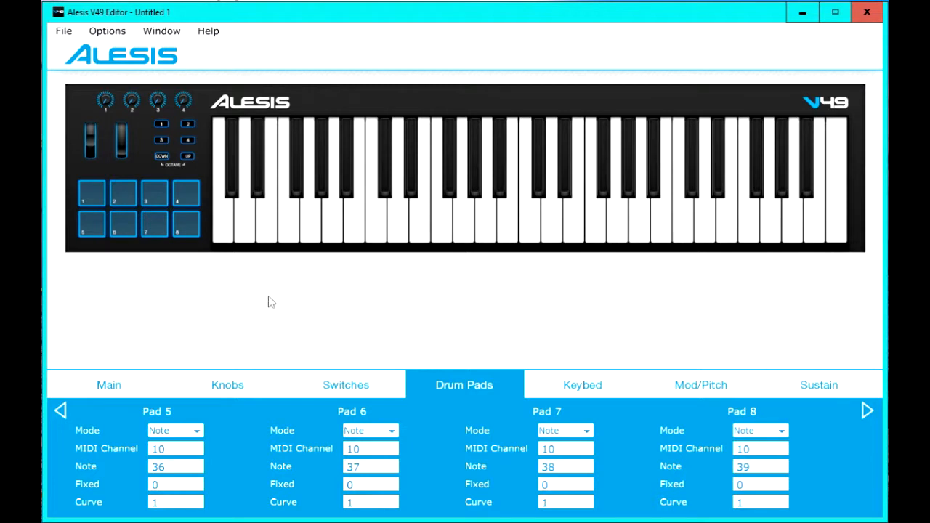
click(108, 34)
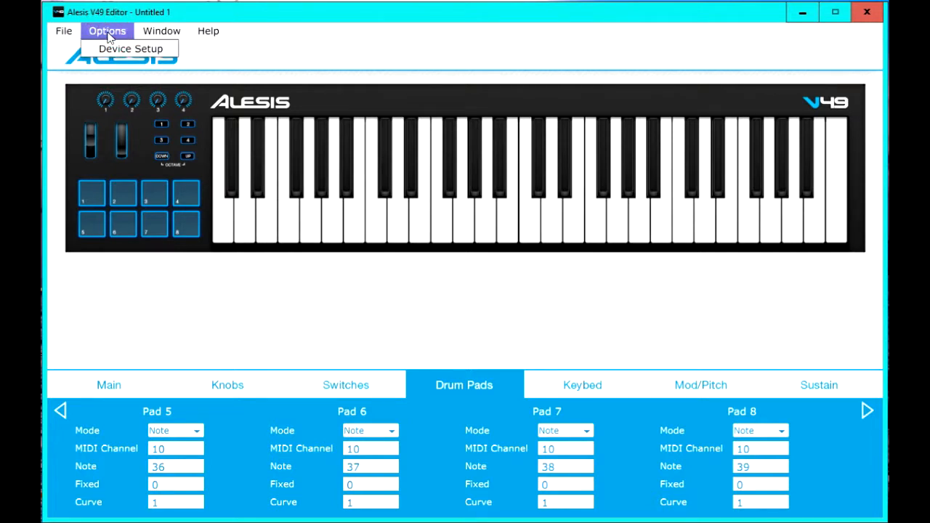
click(120, 50)
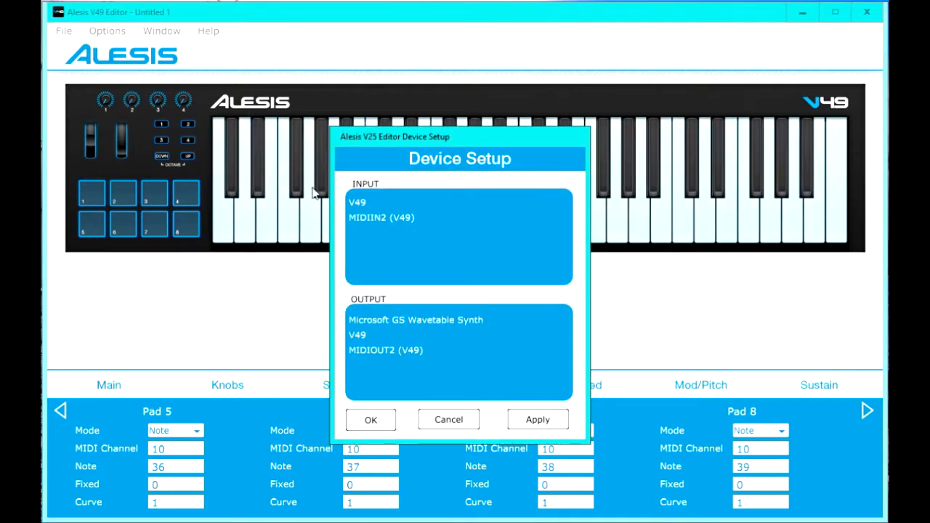
click(383, 216)
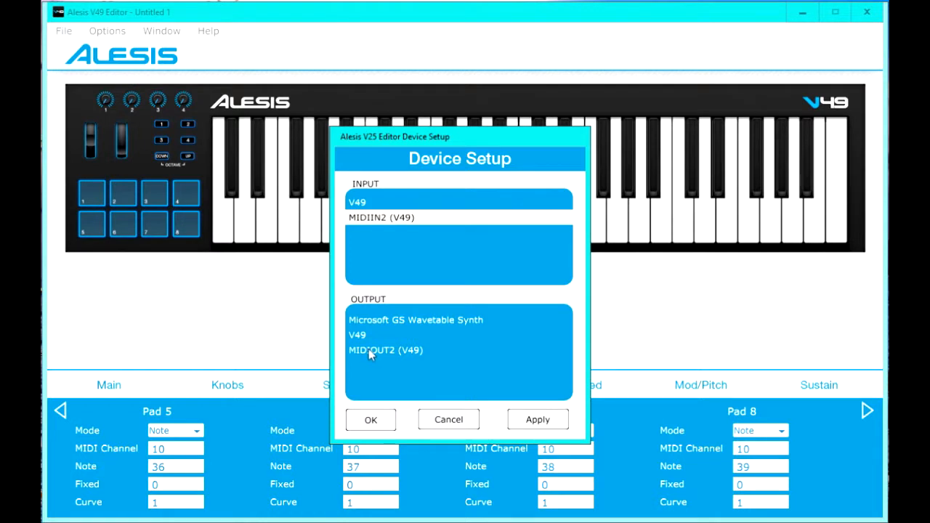
click(396, 350)
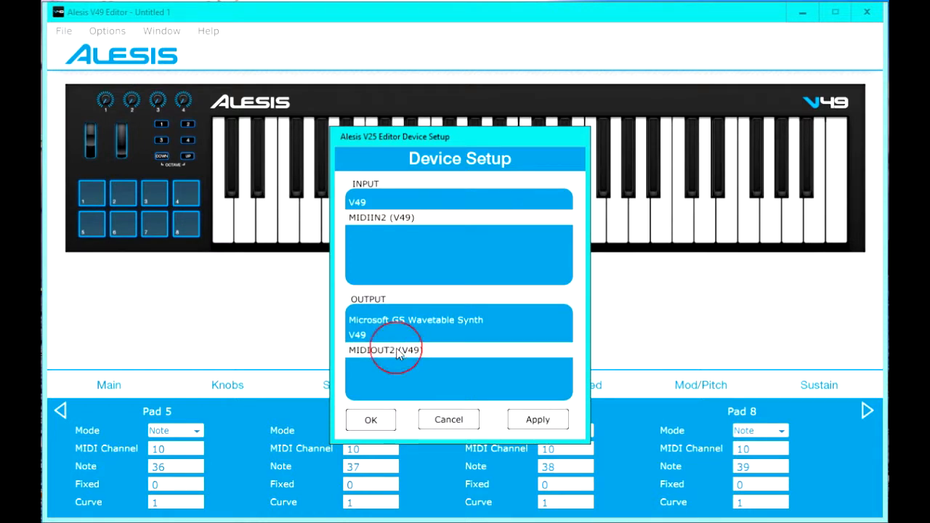
click(529, 421)
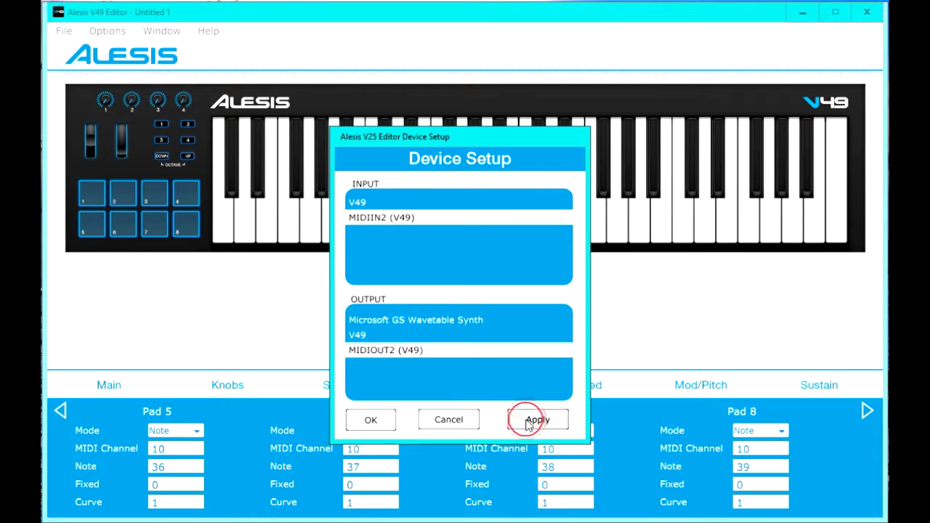
click(370, 420)
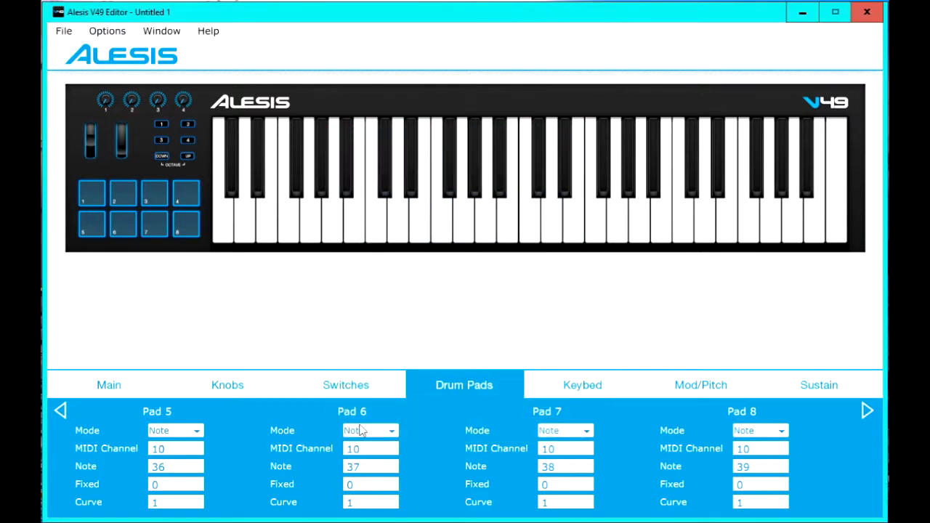
Send the current preset to the V49 hardware
click(109, 384)
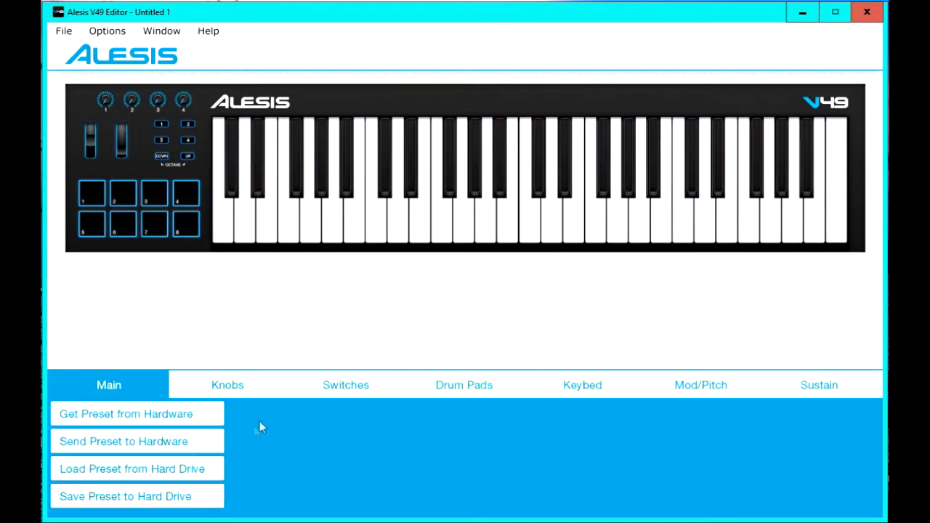
click(130, 442)
Open the V49 Editor user guide and read the Getting Started instructions on device setup
click(206, 35)
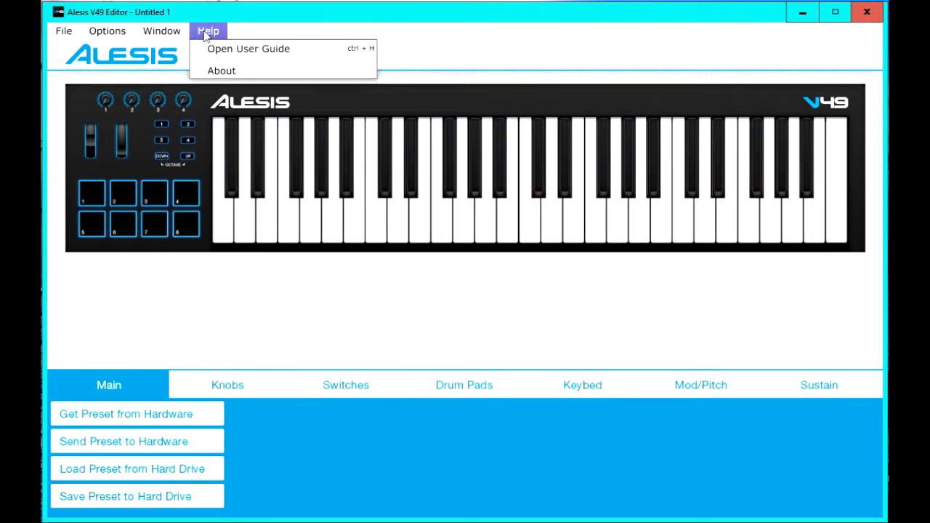
click(248, 50)
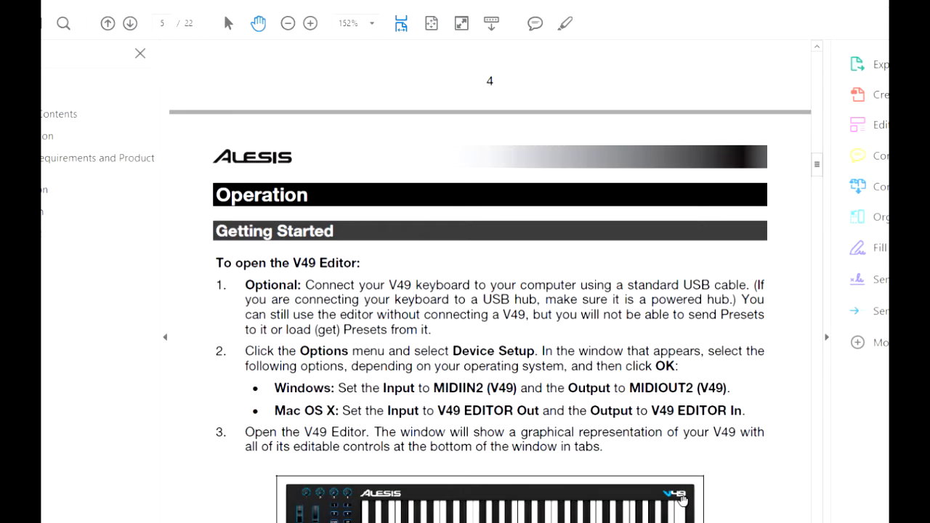
scroll(681, 500, down, 1)
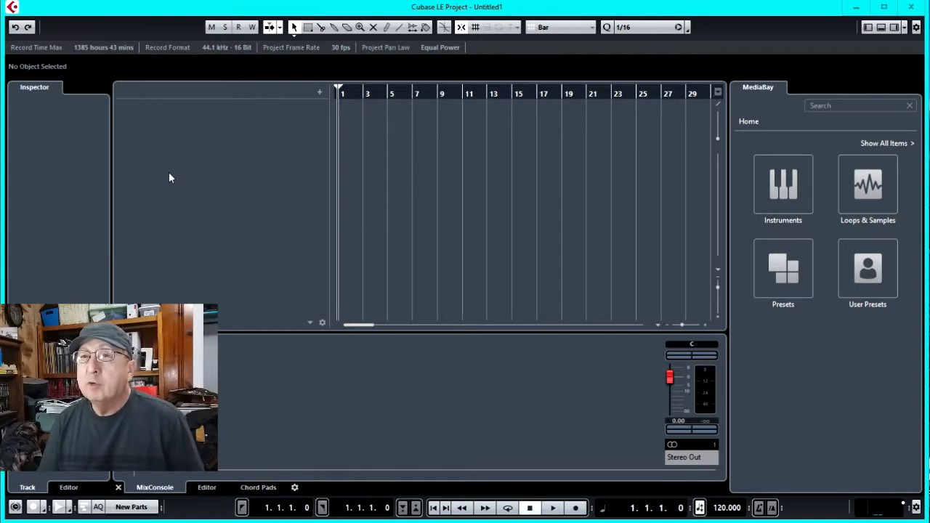
In the Cubase LE project, add two instrument tracks with no VST instrument and increase the height of both
right_click(166, 141)
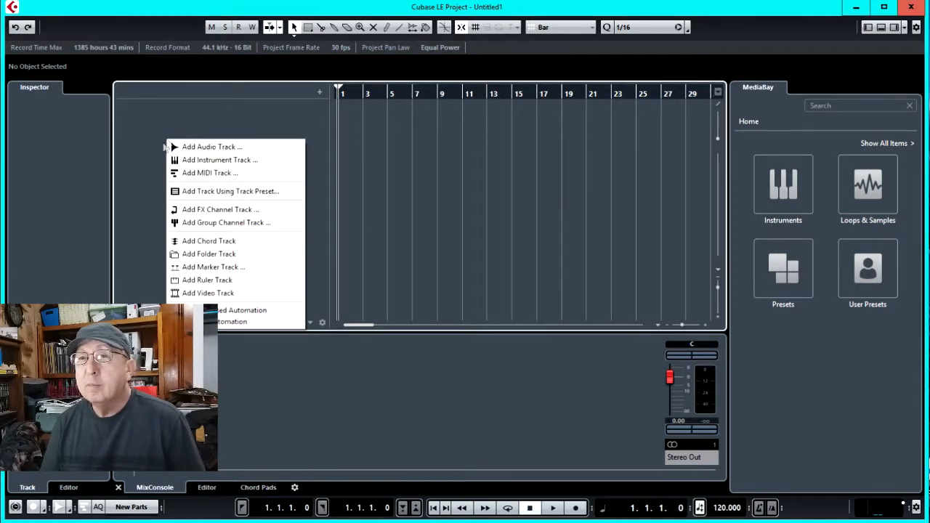
click(201, 160)
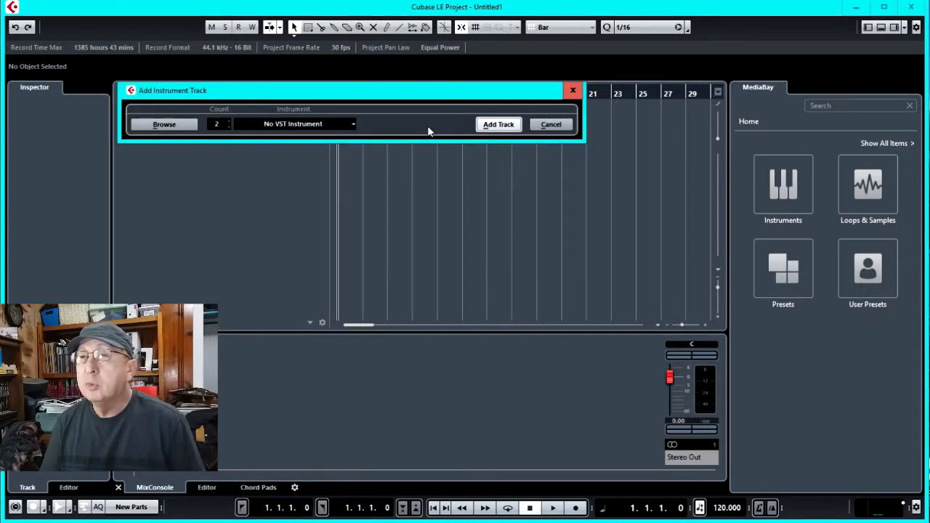
click(495, 128)
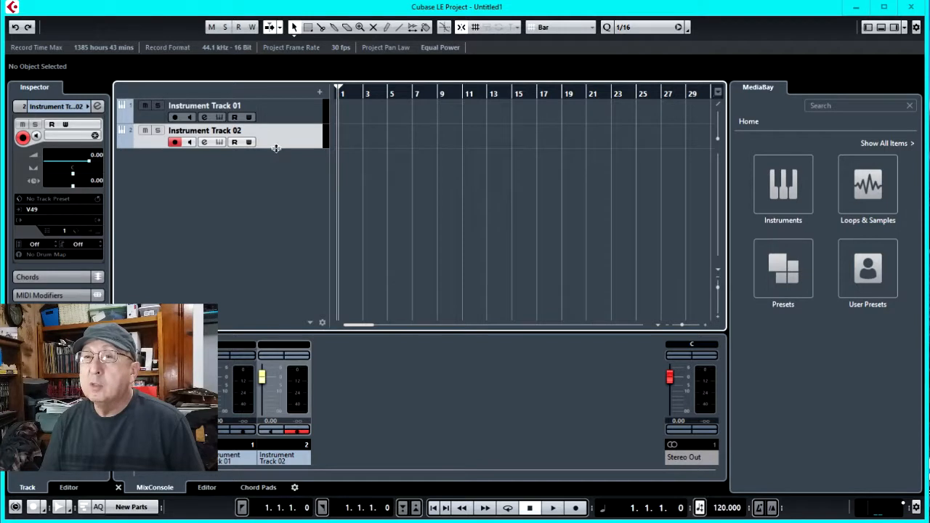
drag(276, 148, 276, 183)
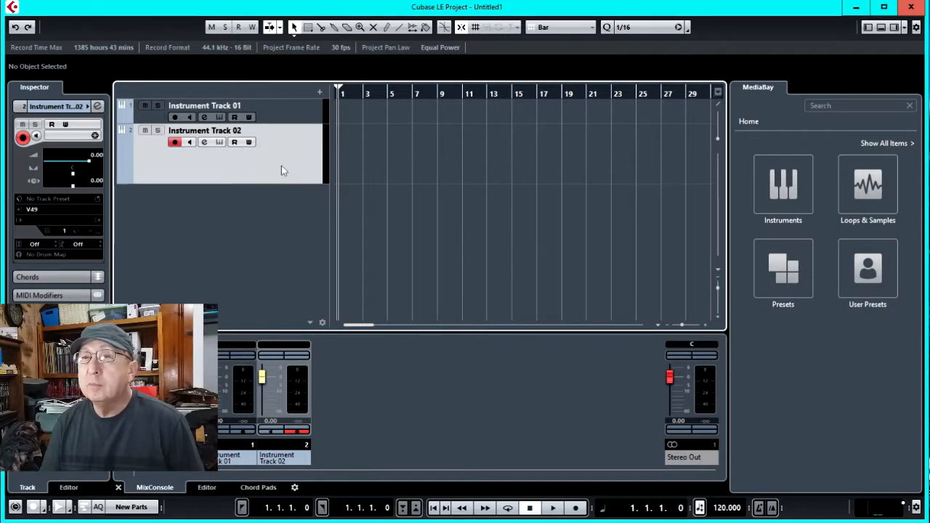
drag(280, 123, 283, 158)
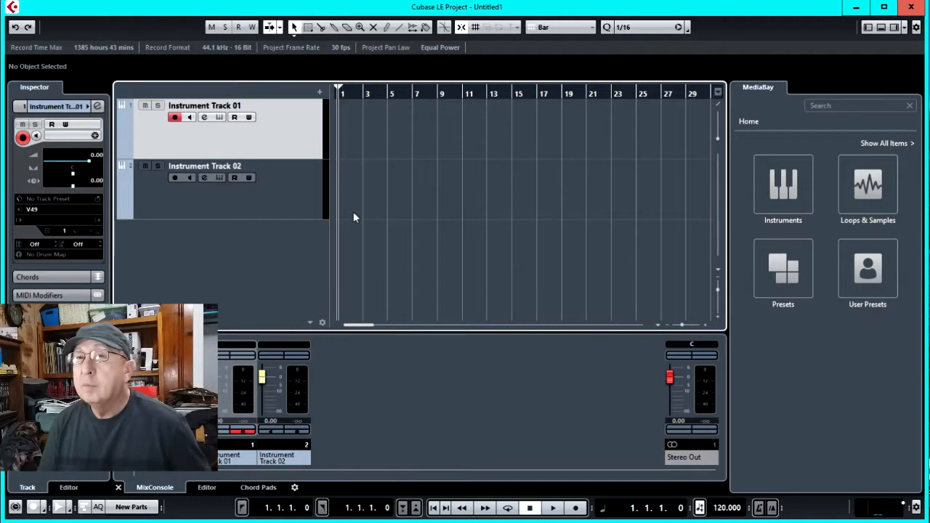
Choose V49 as the first instrument track's MIDI input and rename the track Piano/Organ
click(61, 215)
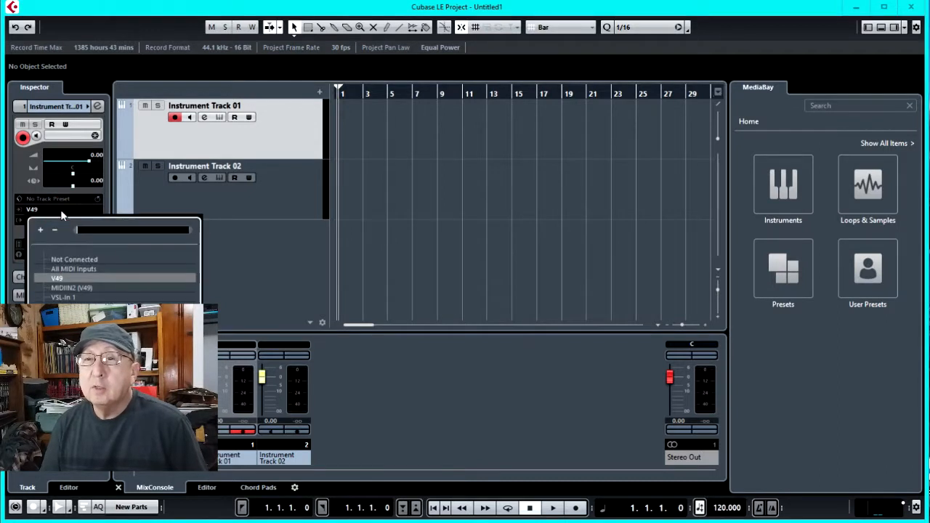
click(61, 280)
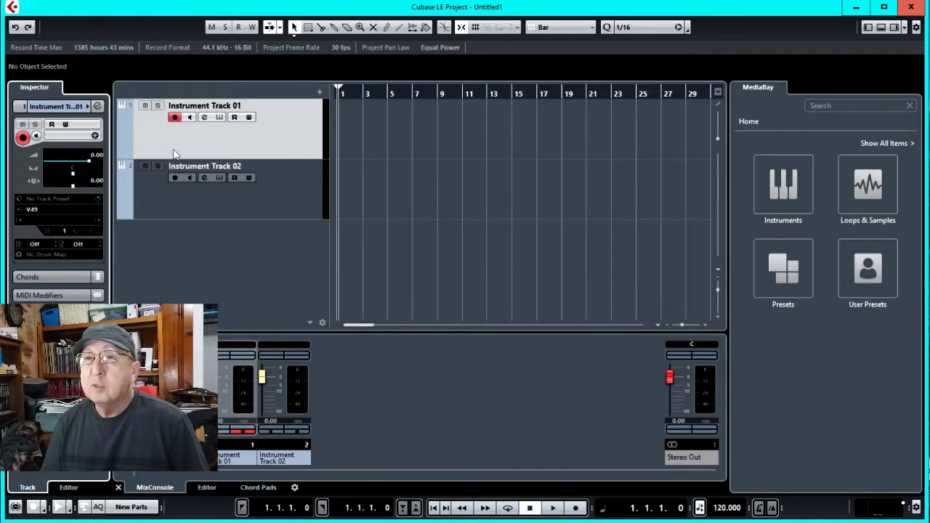
double_click(206, 107)
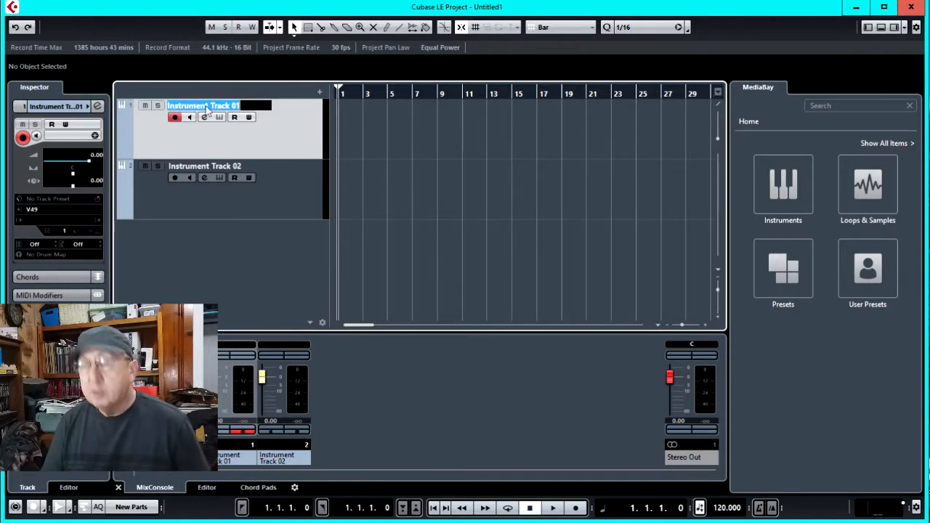
text(P)
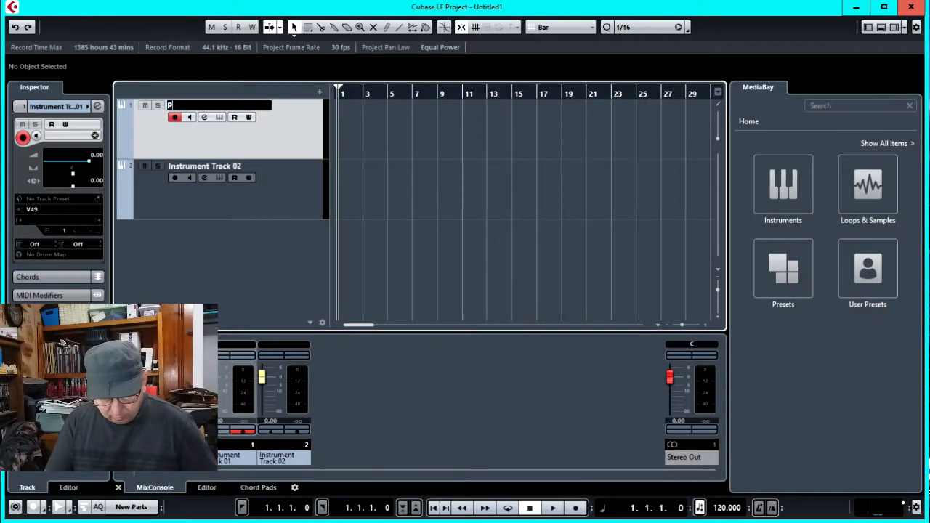
text(iano/Organ)
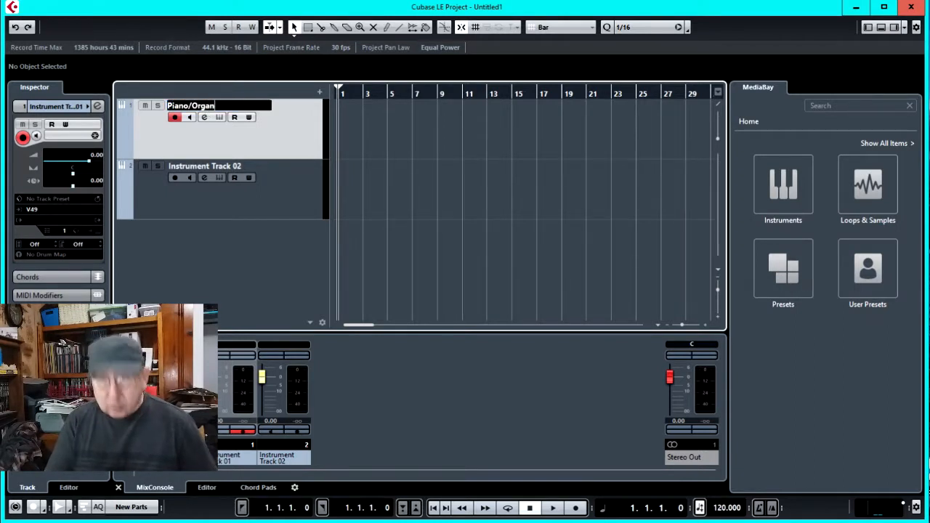
click(184, 130)
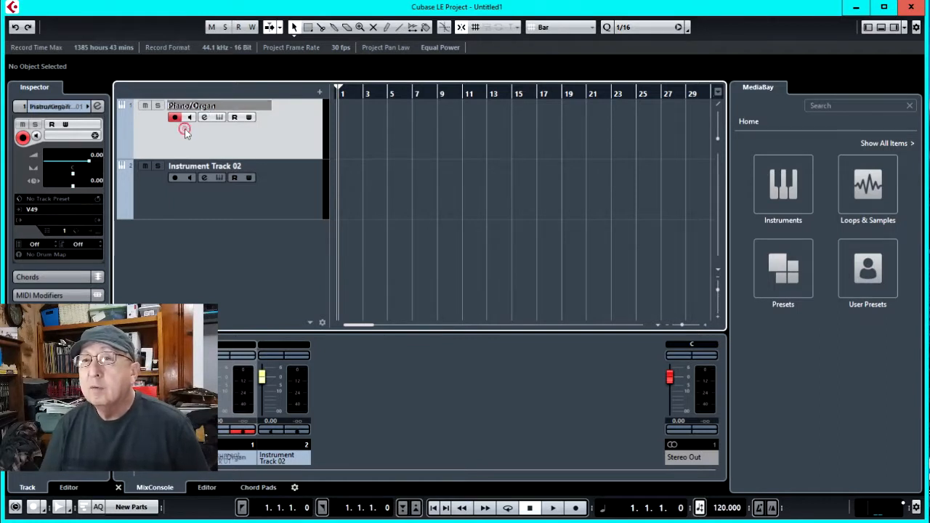
Choose V49 as the MIDI input of the second instrument track
click(196, 206)
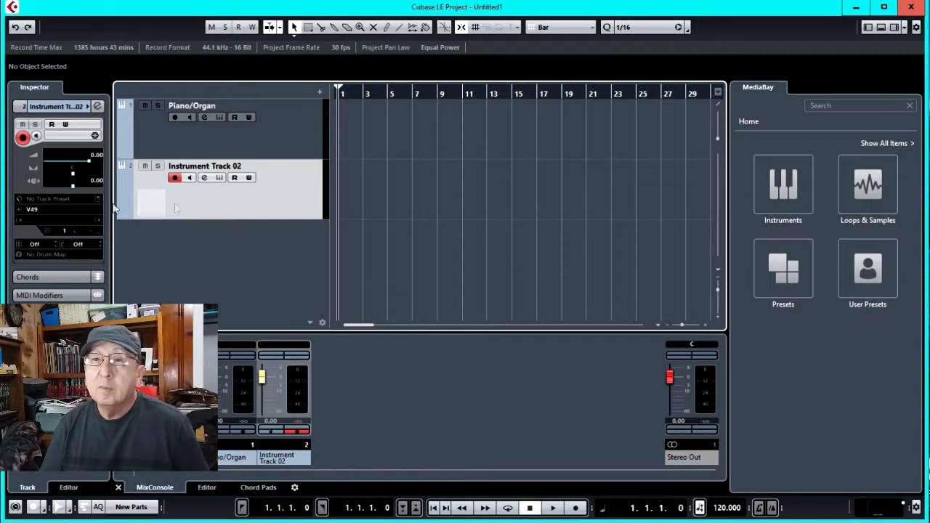
click(42, 209)
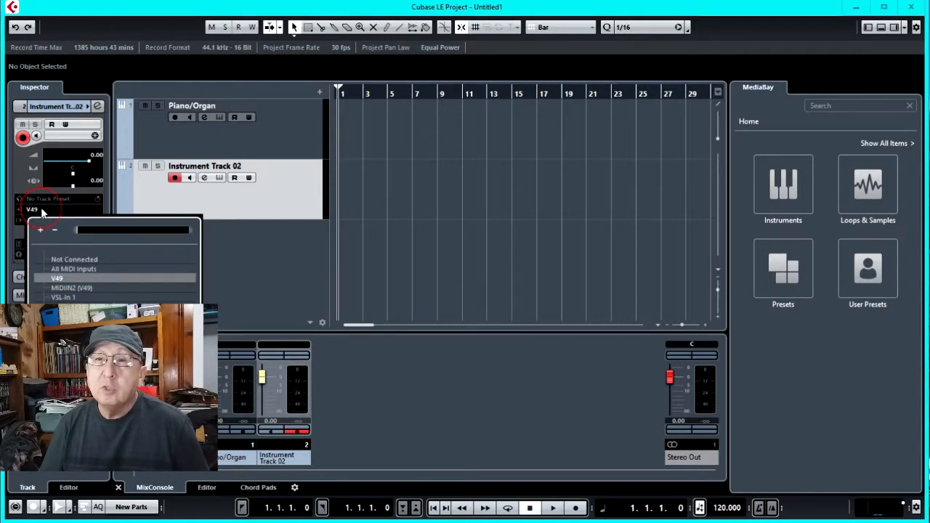
click(57, 278)
click(219, 200)
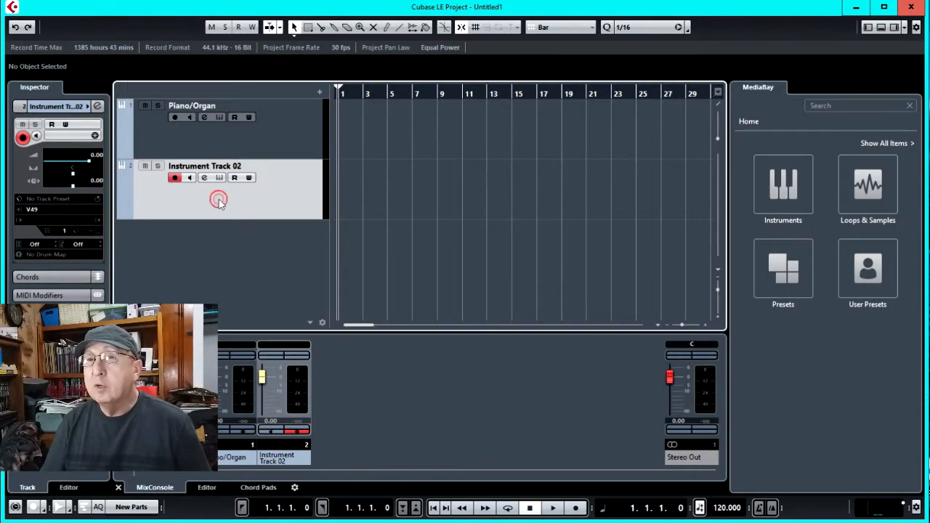
Set the Piano/Organ track's MIDI channel to 1
click(208, 146)
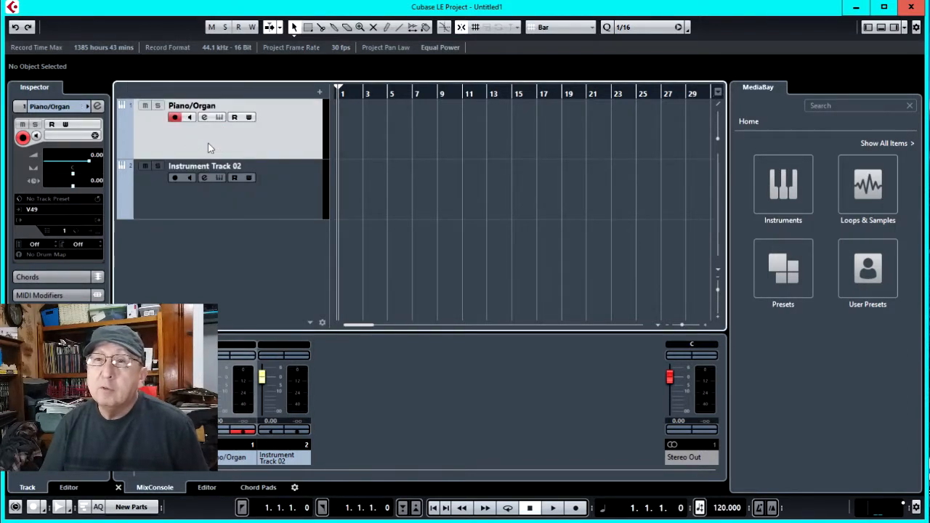
click(65, 233)
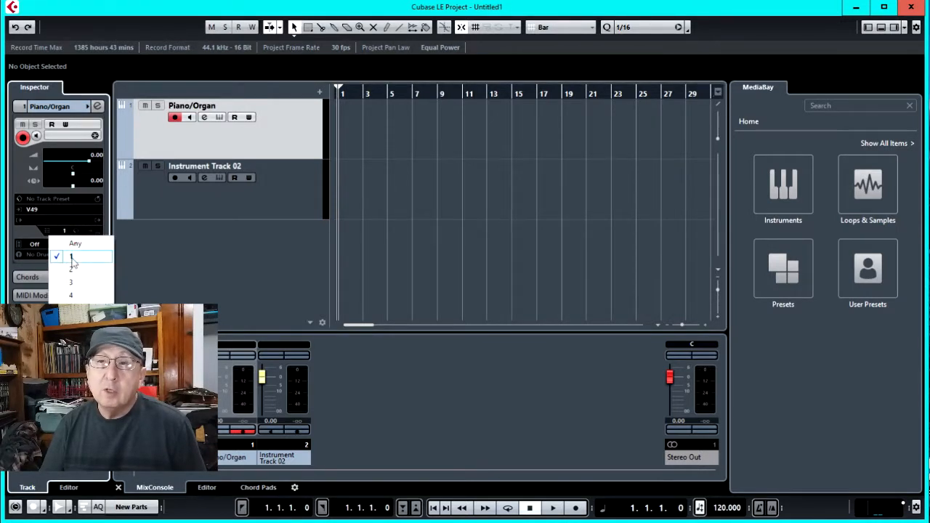
click(71, 258)
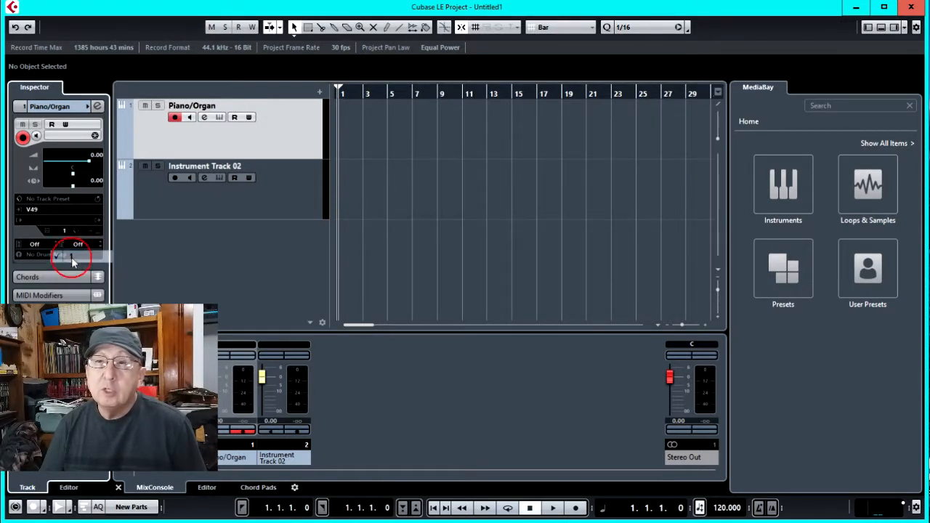
Rename the second instrument track Drums and set its MIDI channel to 10
double_click(197, 166)
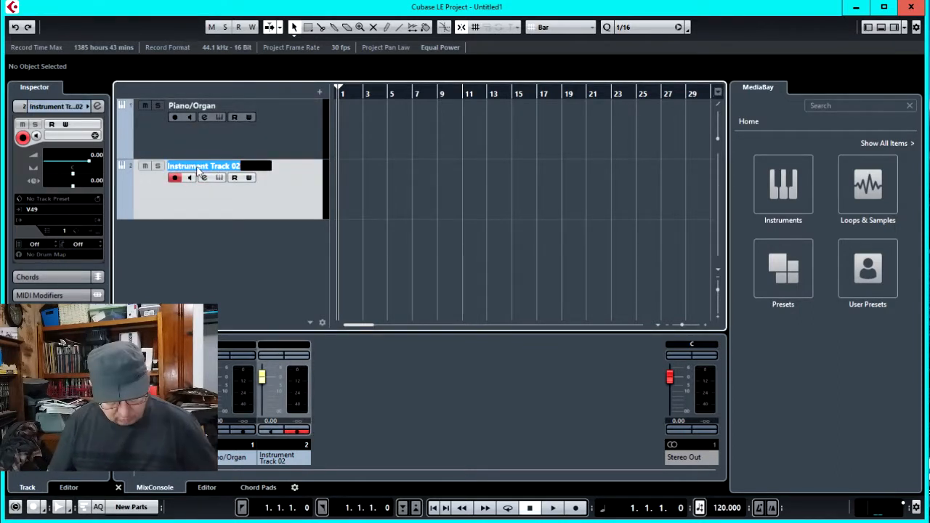
text(Dru)
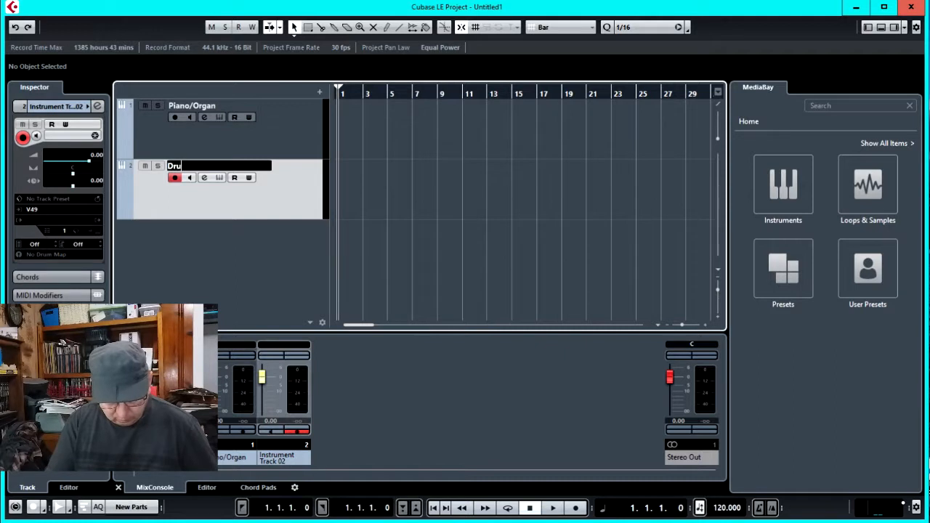
text(ms)
key(Return)
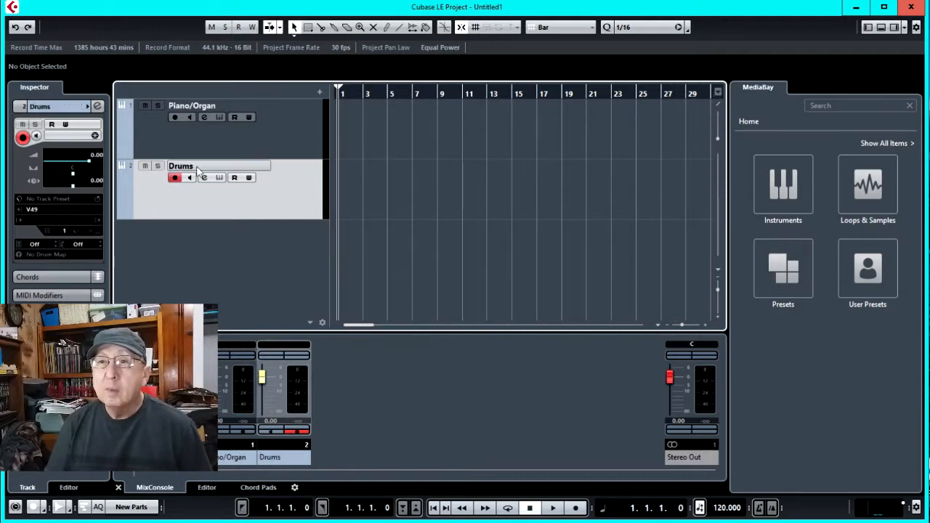
click(64, 233)
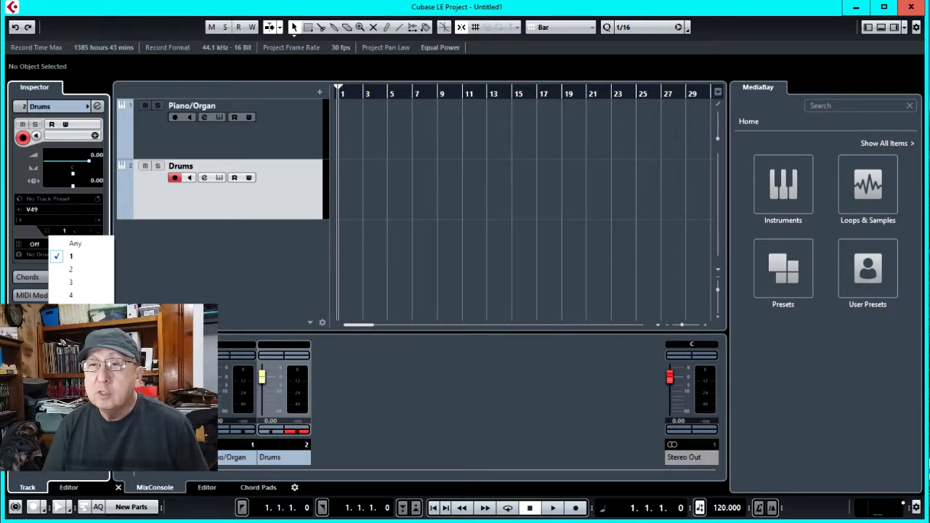
click(72, 373)
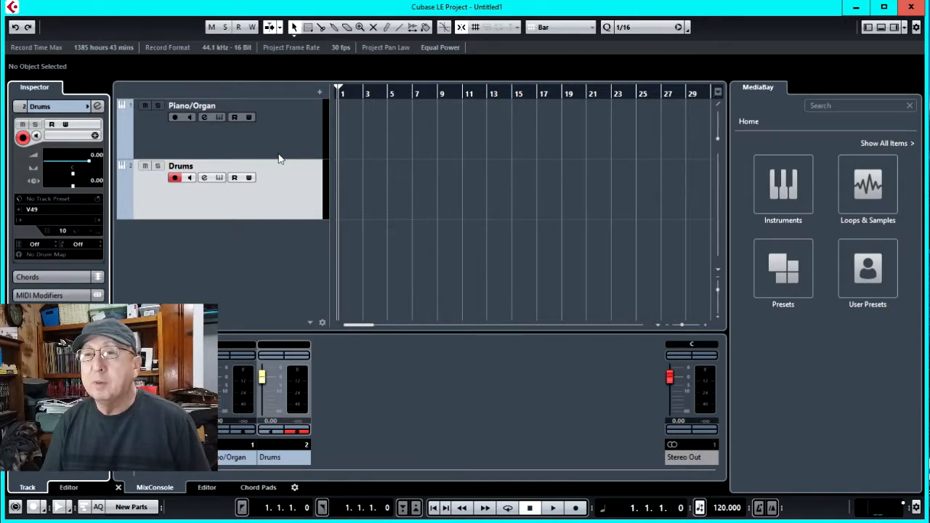
Assign HALion Sonic SE to the Piano/Organ track and load [GM 001] Acoustic Grand Piano into program slot 1
click(187, 144)
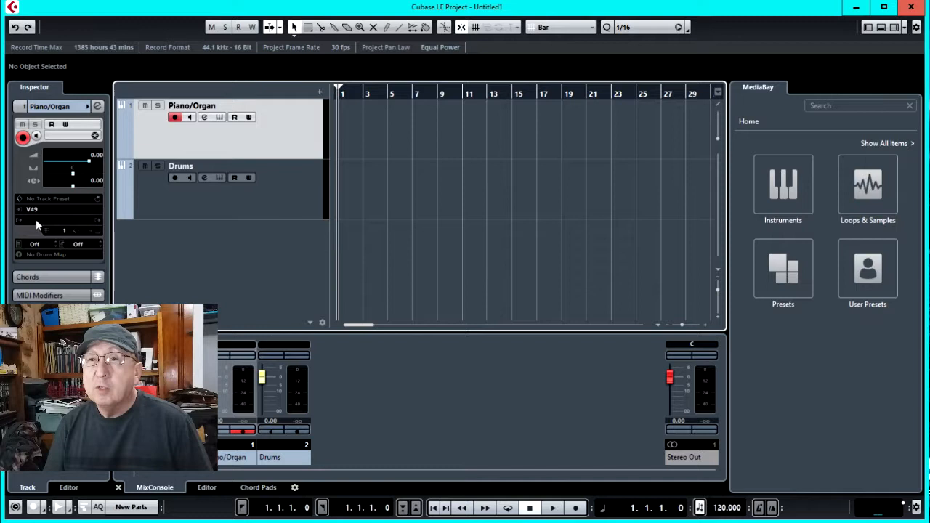
click(98, 224)
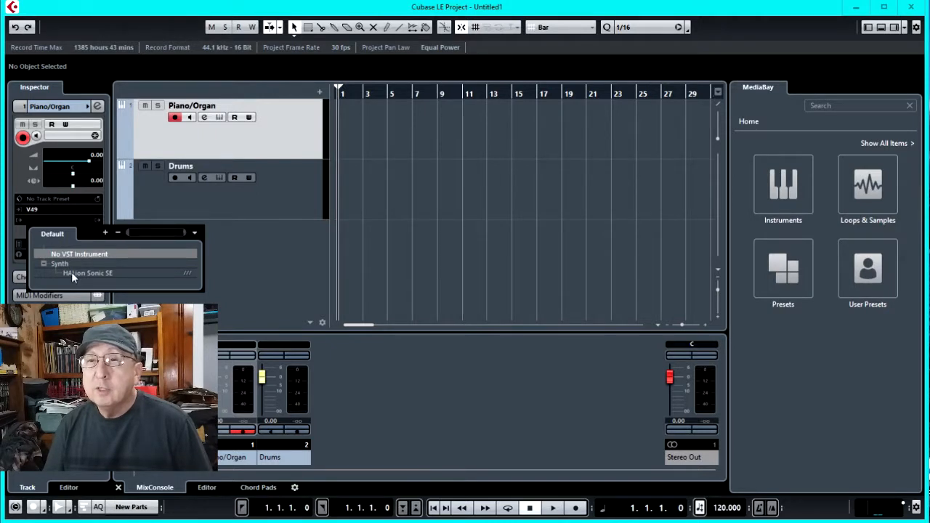
click(109, 273)
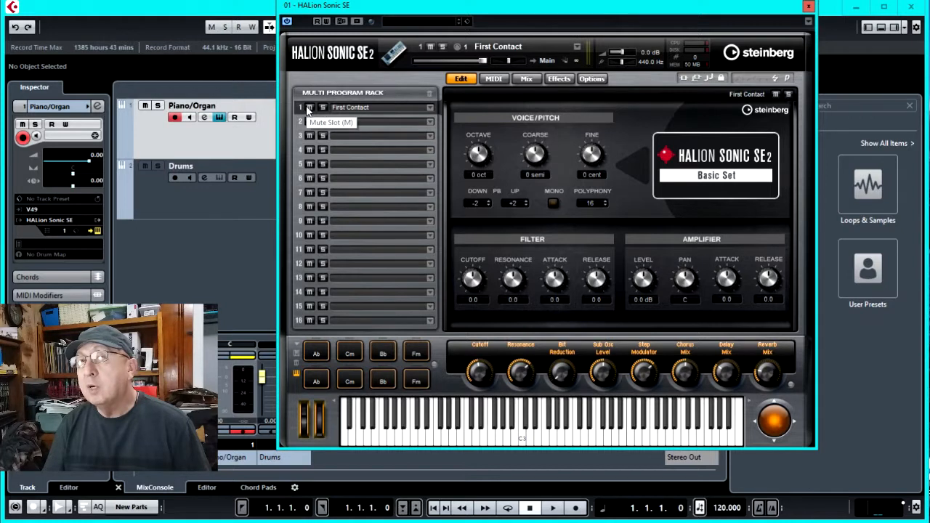
click(430, 108)
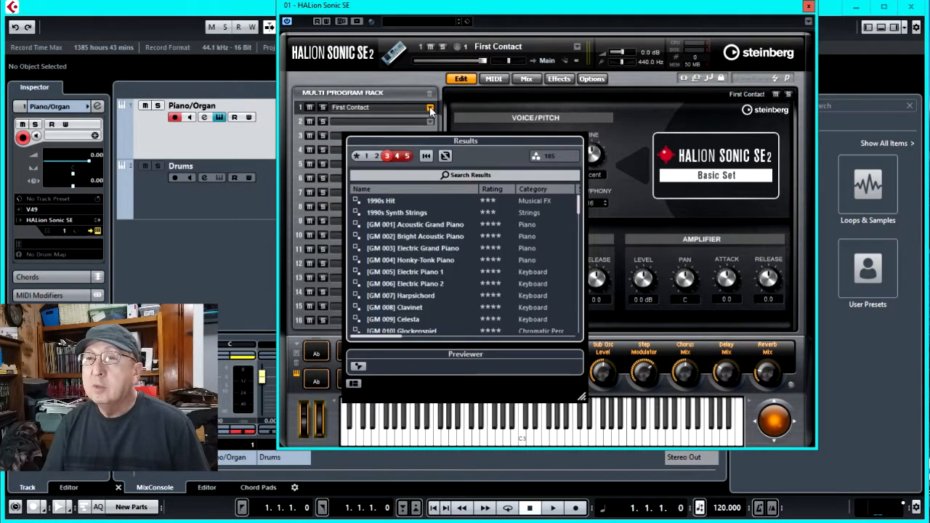
click(410, 228)
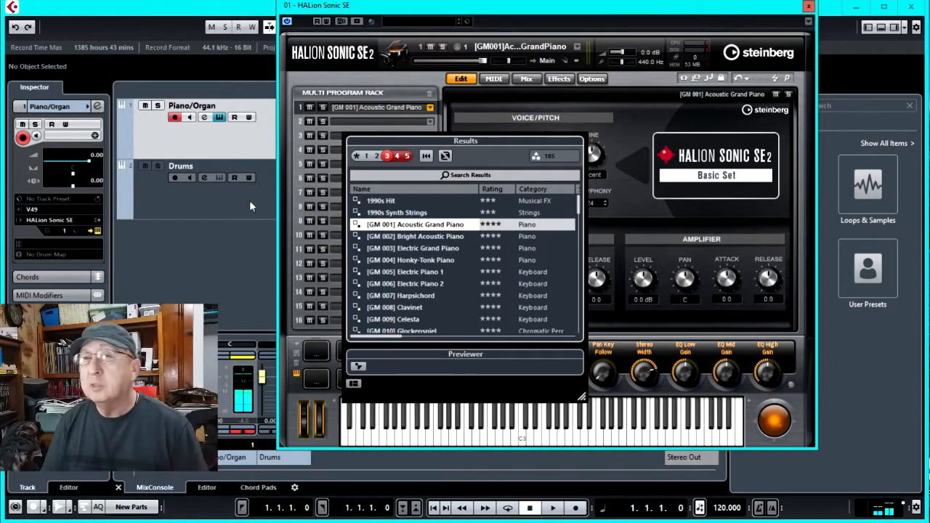
Assign HALion Sonic SE to the Drums track and reposition both instrument windows so they overlap with the Drums instrument in front
click(192, 199)
click(181, 196)
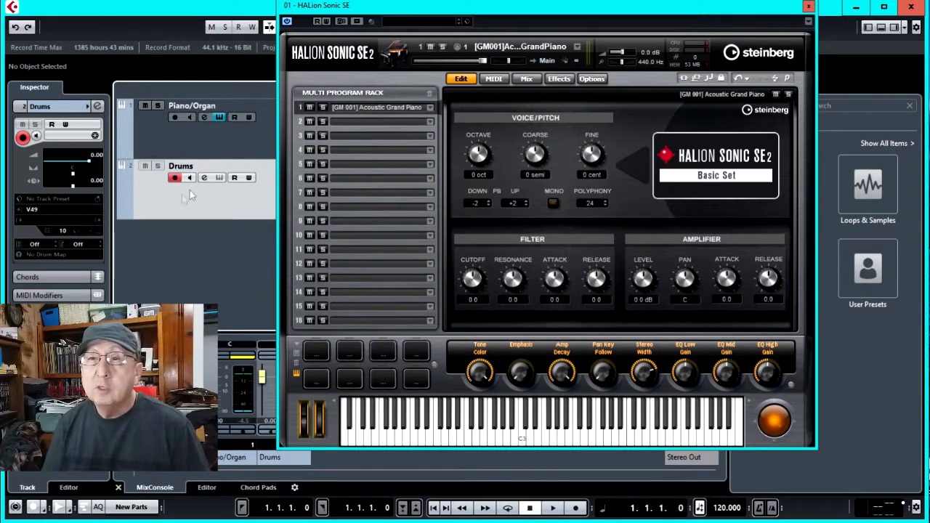
click(98, 218)
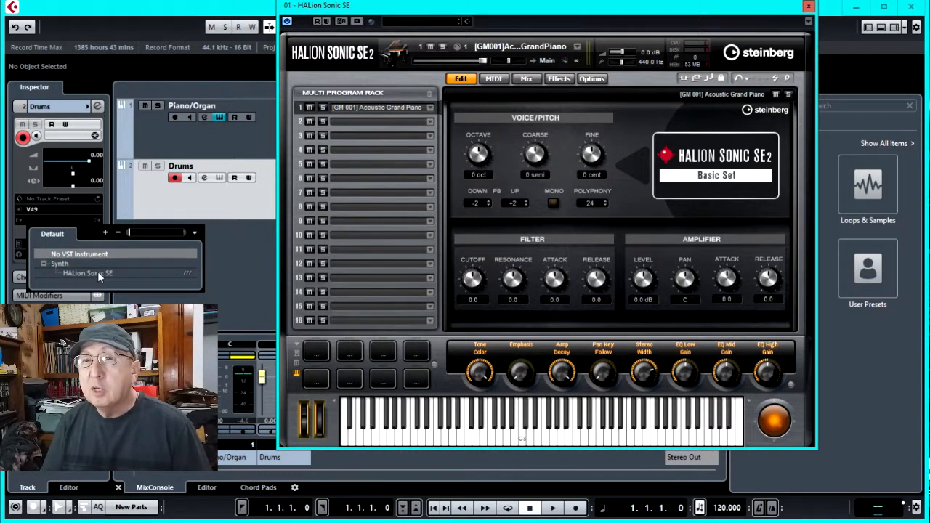
click(120, 272)
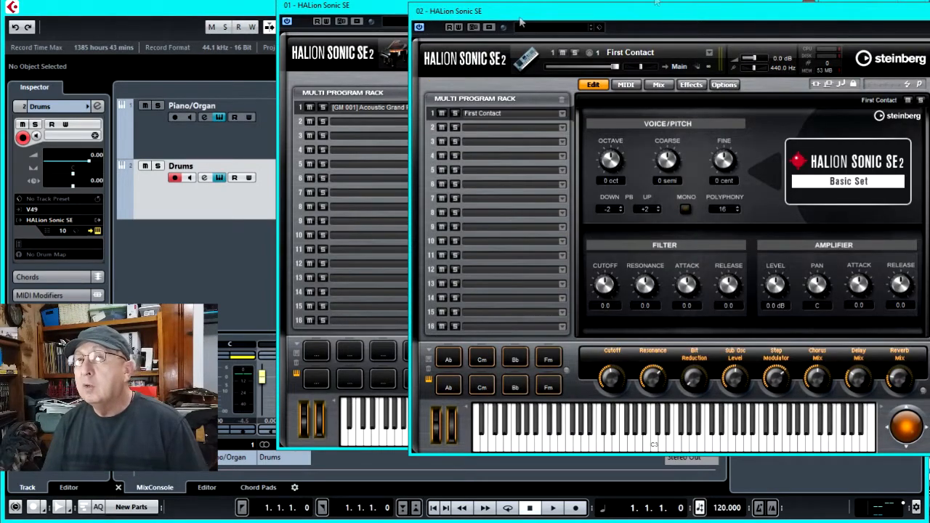
drag(375, 15, 254, 25)
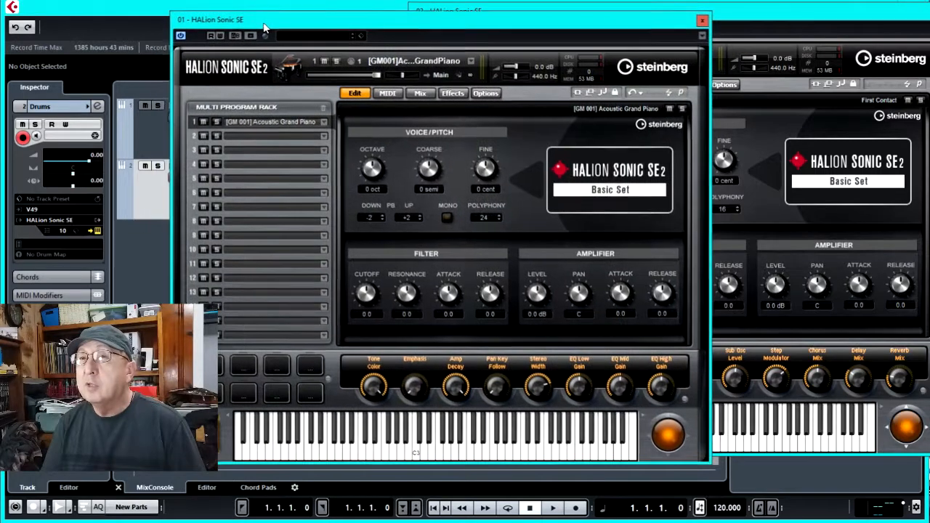
click(788, 19)
drag(736, 8, 642, 30)
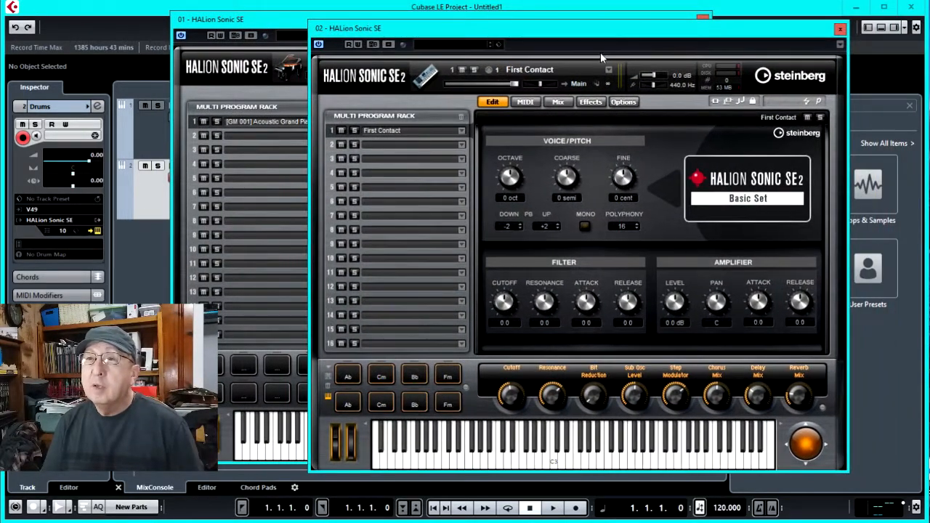
Mute slot 1 of the Drums instrument and load [GM 131] Jazz Kit into slot 10, leaving slot 10 unmuted
click(340, 131)
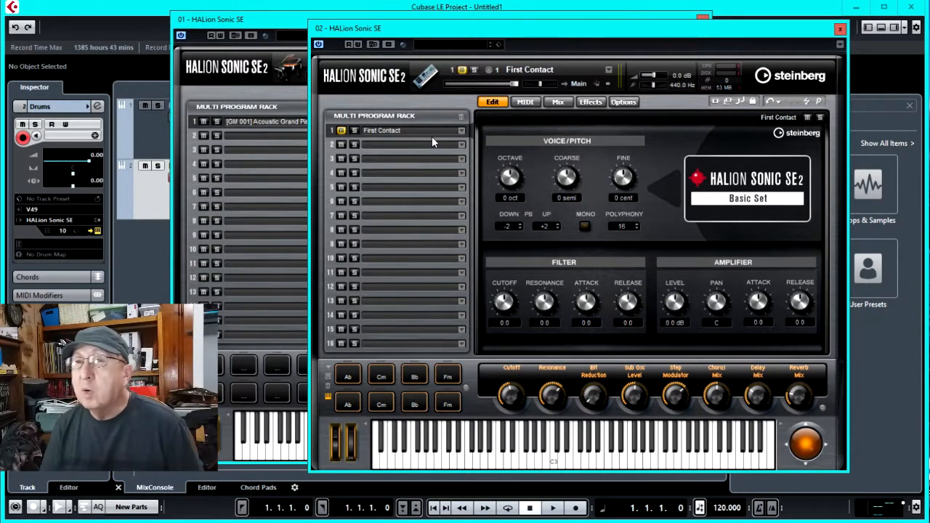
click(342, 259)
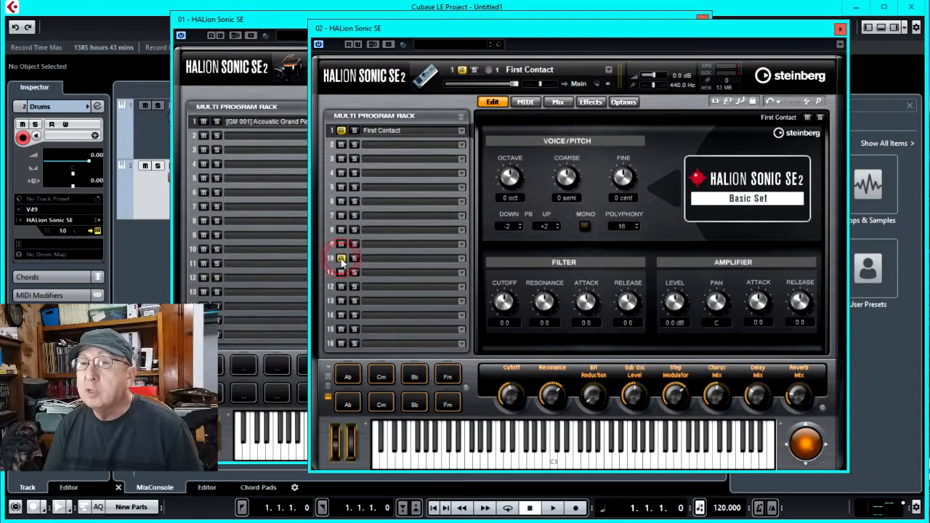
click(459, 258)
scroll(461, 259, down, 20)
scroll(460, 259, down, 15)
scroll(458, 259, down, 3)
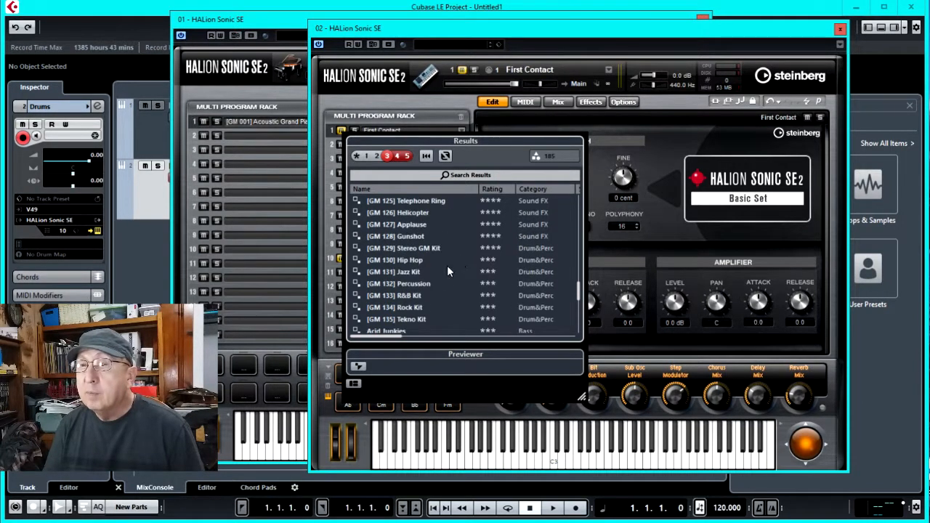
click(391, 274)
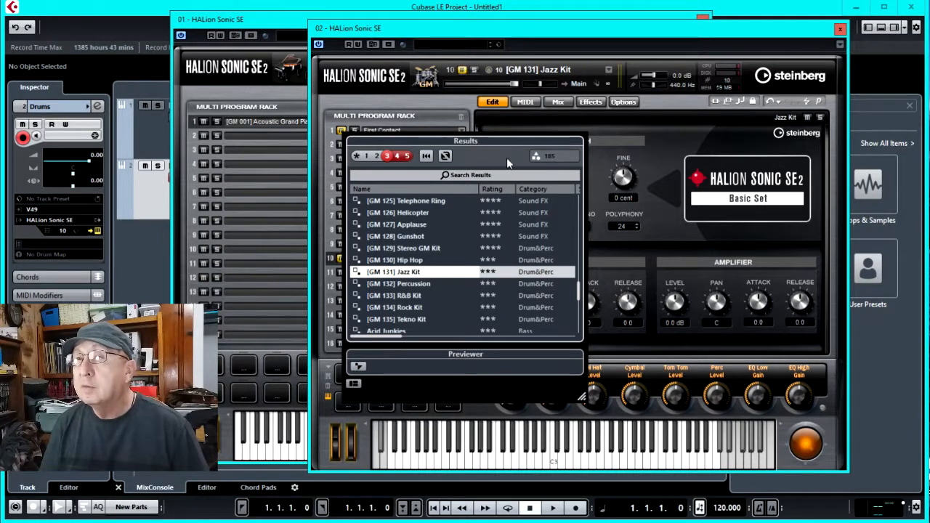
drag(494, 166, 629, 175)
click(341, 260)
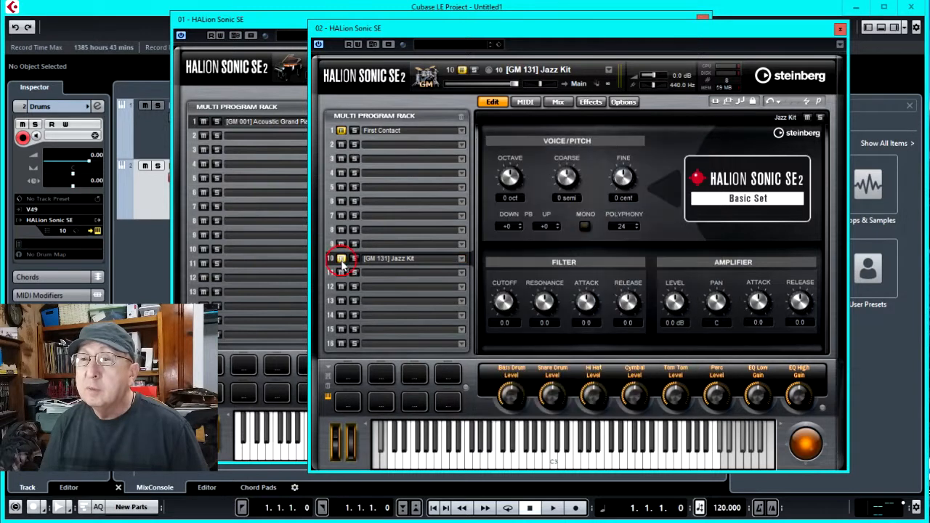
click(341, 258)
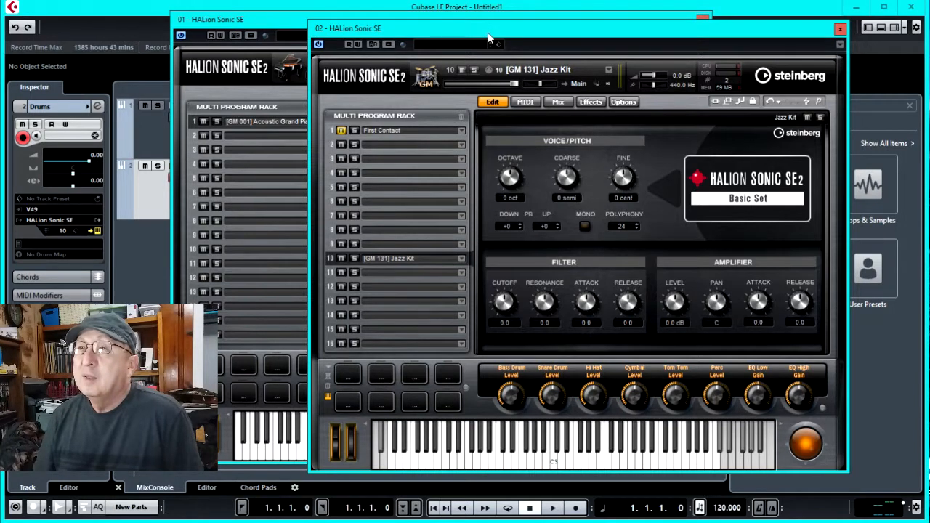
Spread the two HALion Sonic SE windows further apart and bring each forward in turn, ending with the Drums instrument
drag(488, 36, 561, 38)
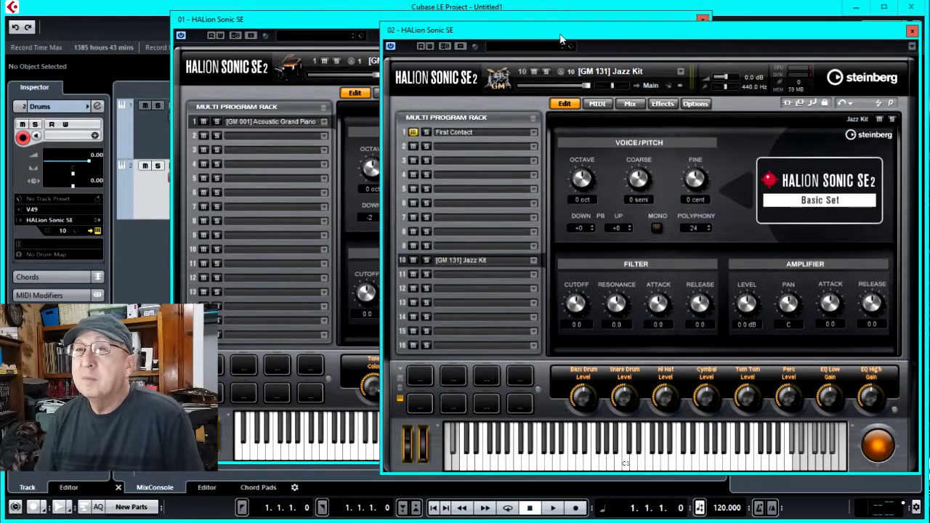
drag(282, 21, 287, 30)
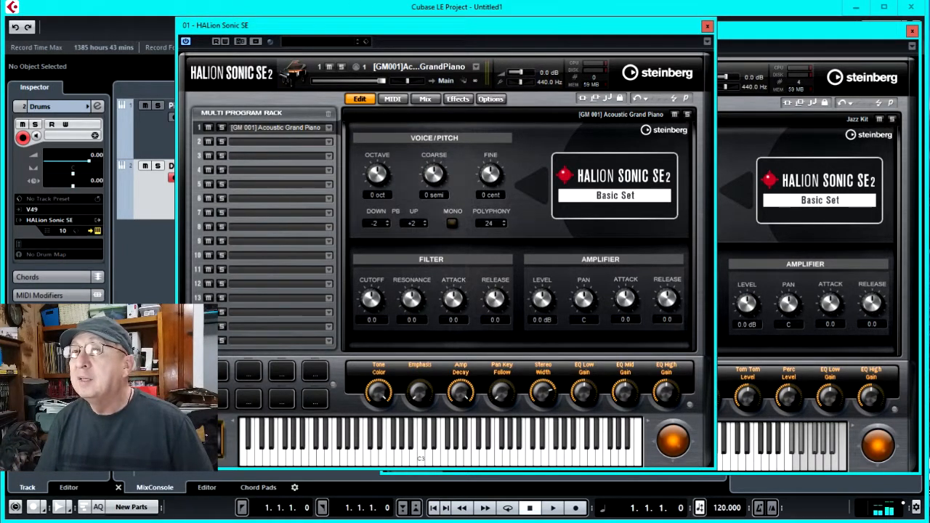
drag(408, 34, 360, 24)
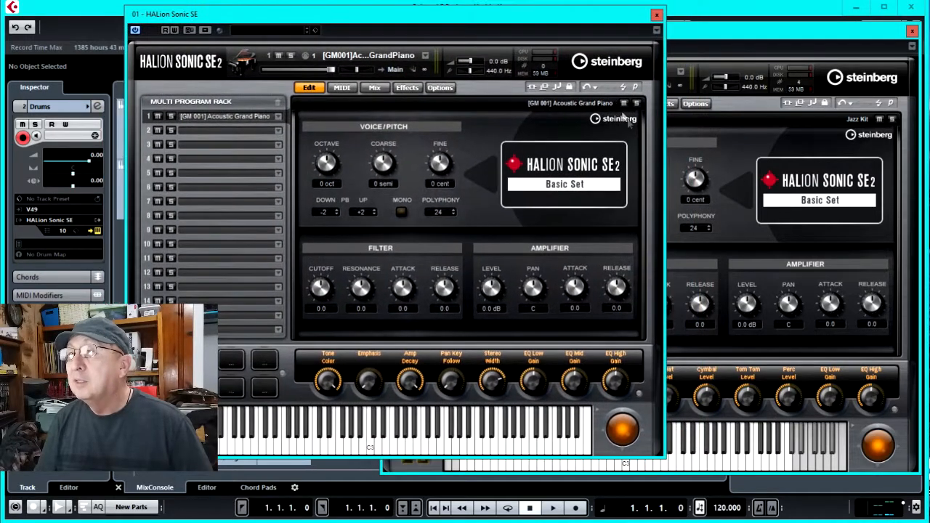
click(725, 154)
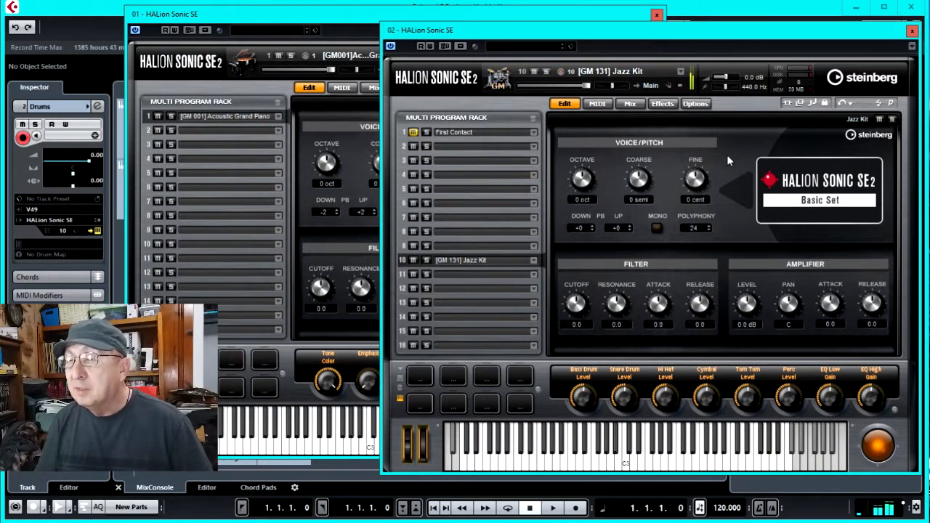
Audition the Jazz Kit by playing low notes around F#1 on the Drums instrument's on-screen keyboard
drag(607, 29, 458, 14)
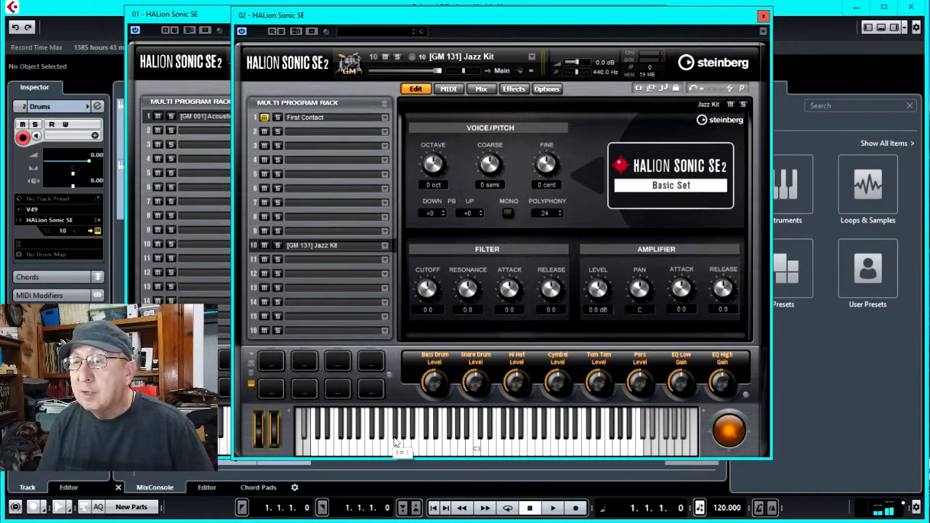
click(396, 438)
click(396, 438)
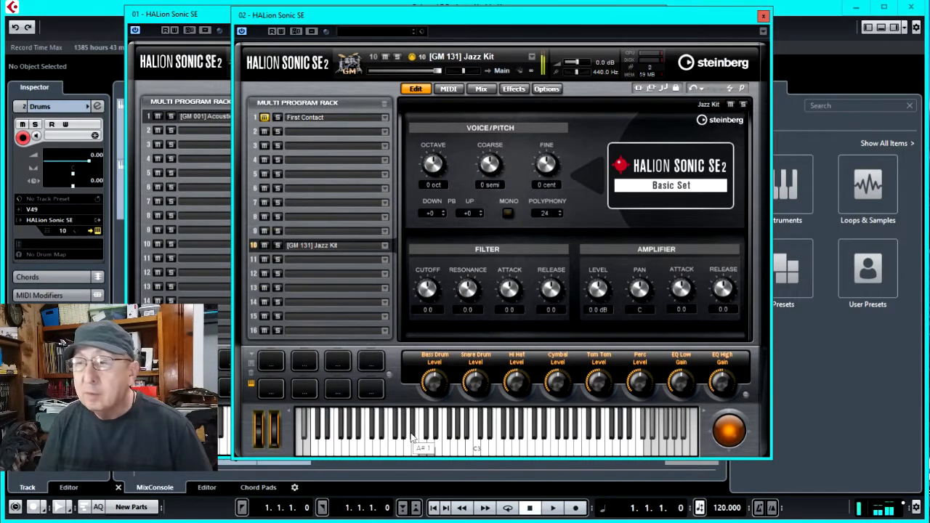
click(372, 428)
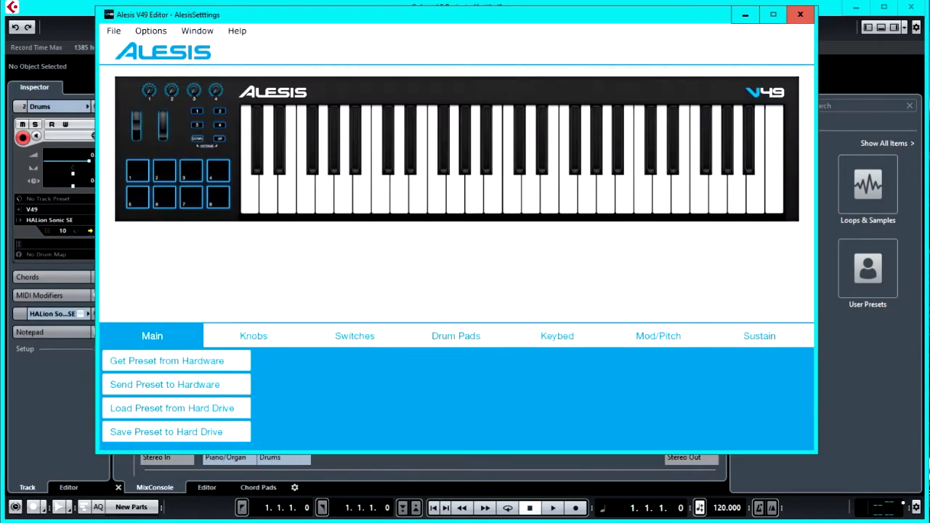
Examine the MIDI note assignments of drum pads 1 to 8 in the Alesis V49 Editor
click(445, 337)
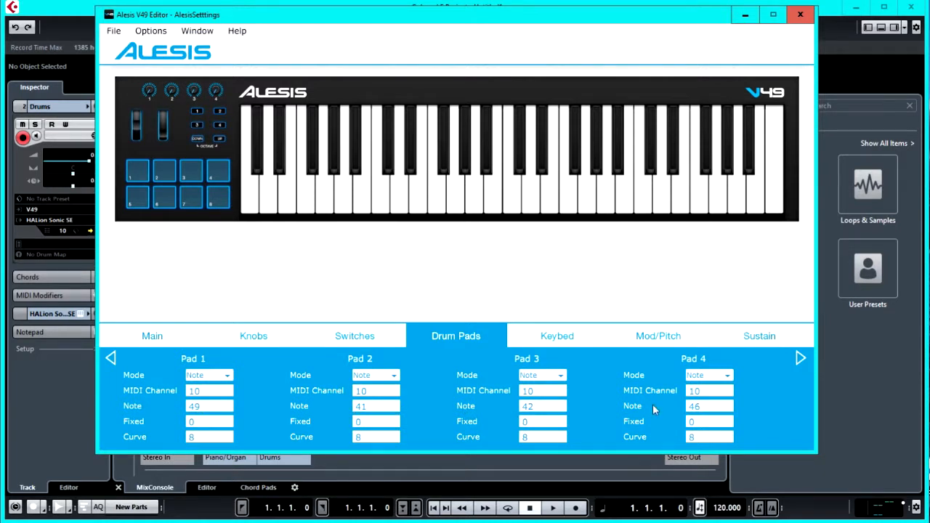
click(800, 357)
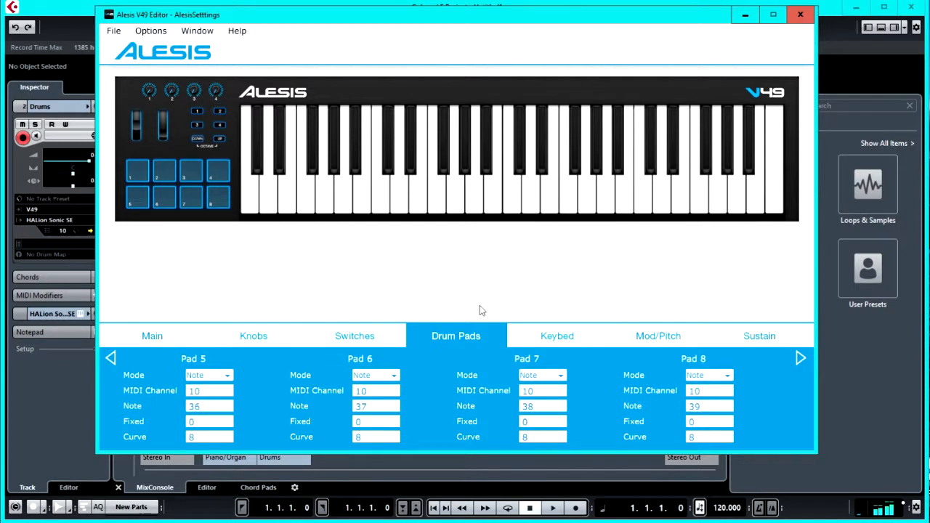
click(112, 359)
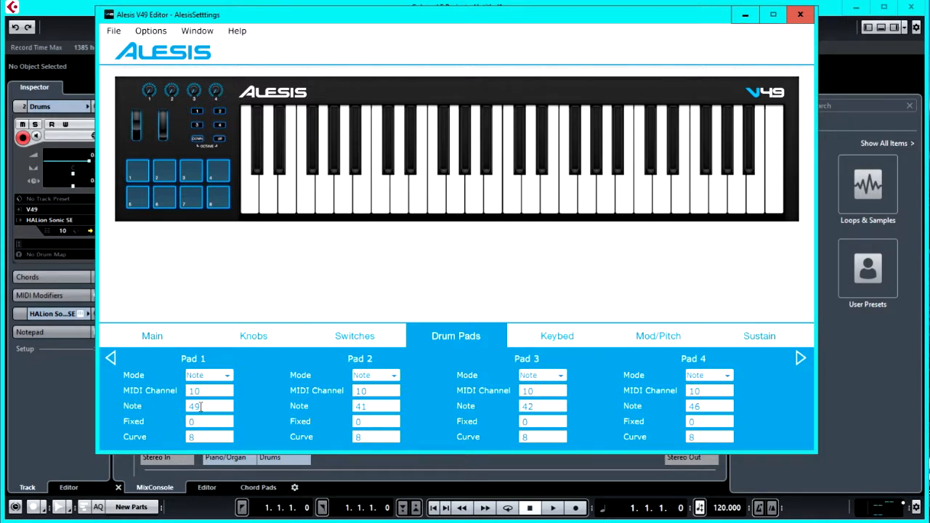
Change the MIDI note assignments of drum pads 1 to 4, setting Pad 1 to note 25
drag(201, 407, 187, 414)
text(25)
click(353, 407)
click(538, 405)
drag(538, 405, 521, 406)
text(2)
double_click(695, 406)
text(2946)
Set the MIDI notes of pads 5, 6 and 7 to 12, 13 and 14, and send the preset to the hardware
click(799, 361)
double_click(199, 406)
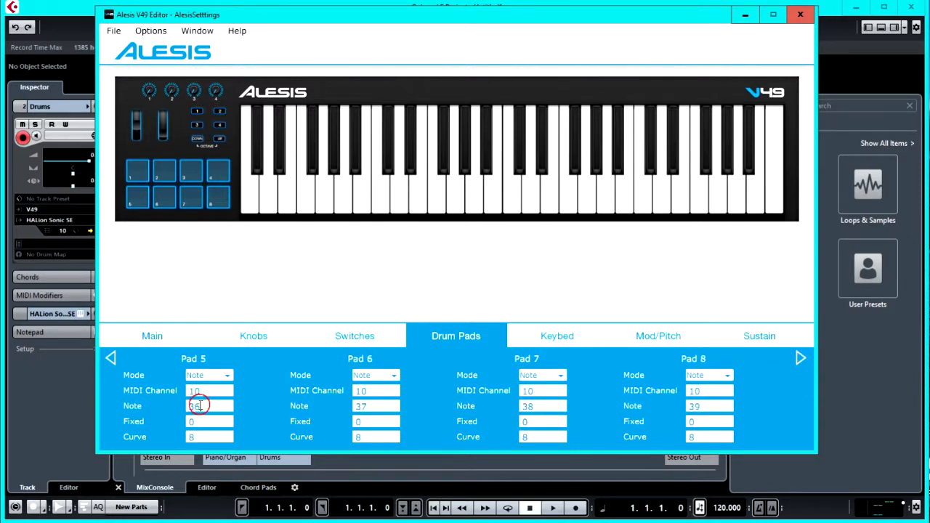
text(12)
double_click(356, 406)
text(13)
double_click(520, 406)
text(14)
double_click(701, 406)
click(146, 336)
click(149, 388)
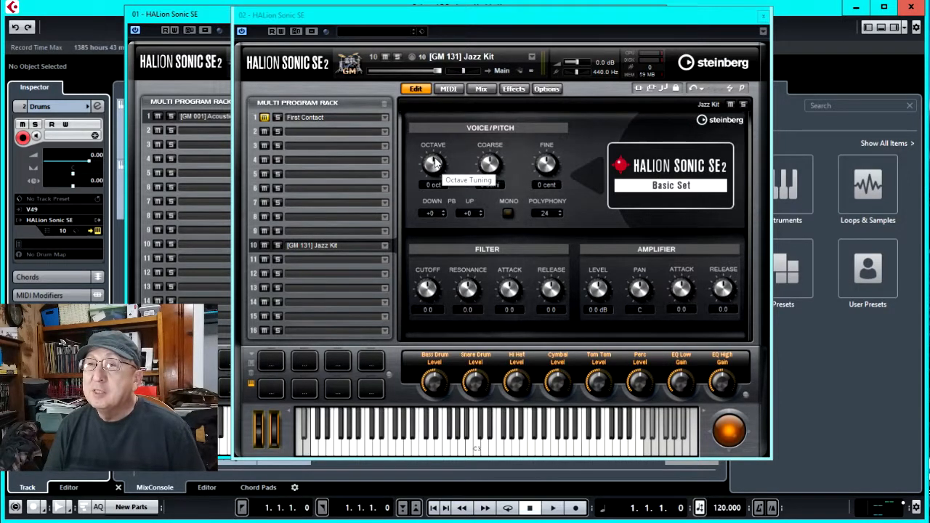
Raise the Jazz Kit's octave tuning in HALion Sonic SE to 1 oct and try a further increase
drag(434, 163, 435, 152)
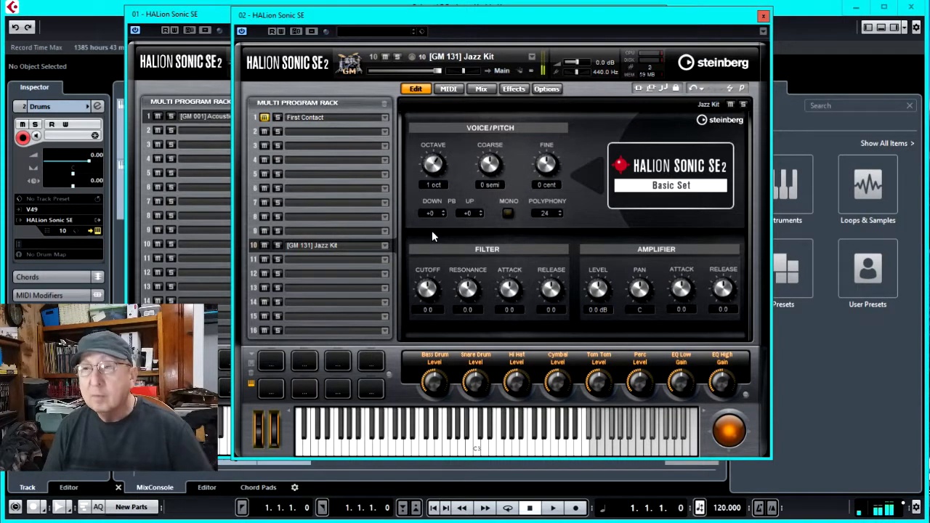
click(436, 163)
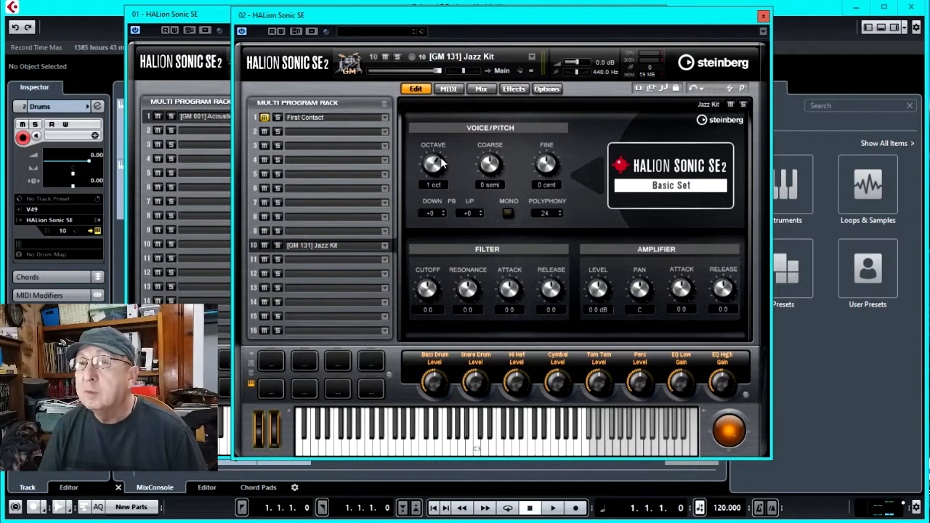
drag(442, 164, 442, 151)
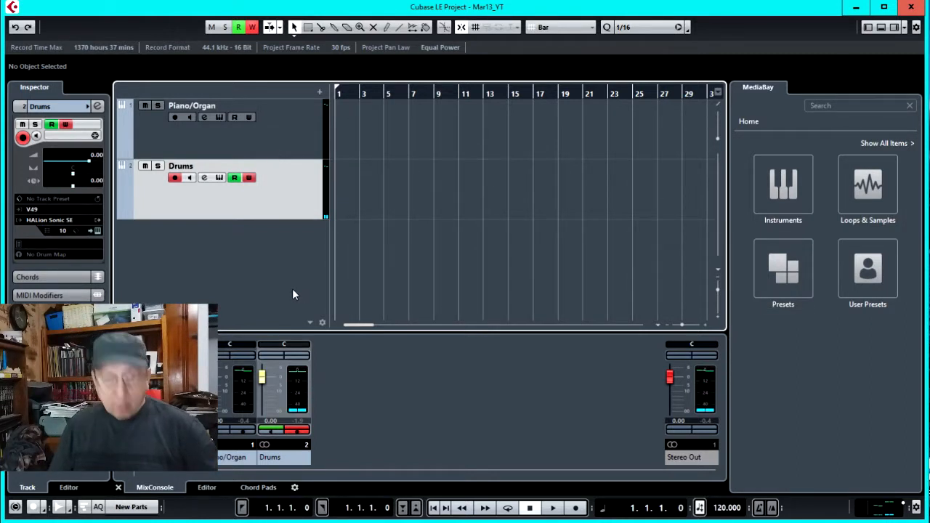
Switch between selecting Piano/Organ and Drums together and selecting Piano/Organ alone, ending with only Piano/Organ record-armed
click(268, 142)
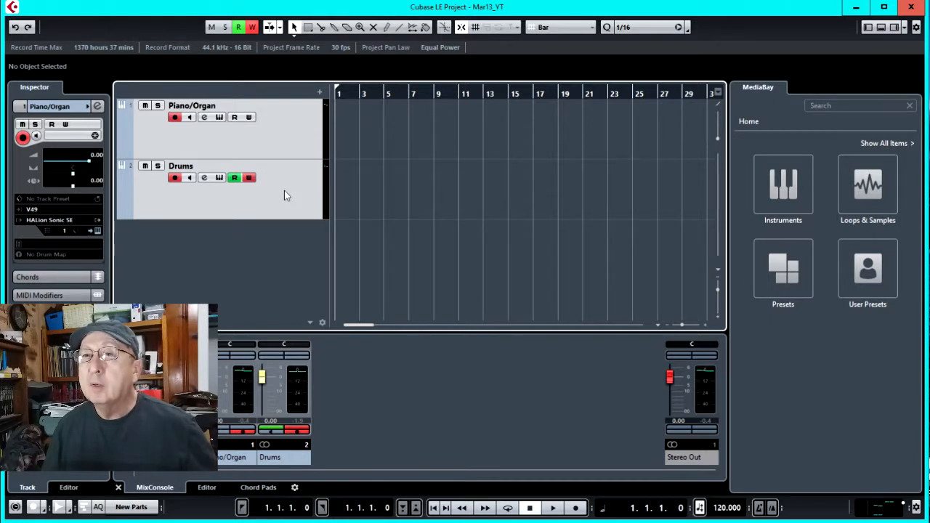
click(265, 142)
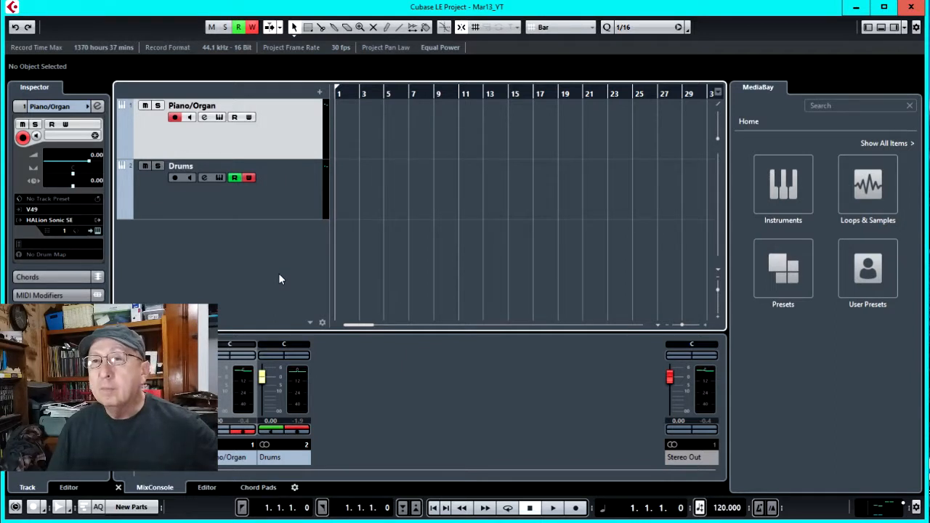
click(271, 196)
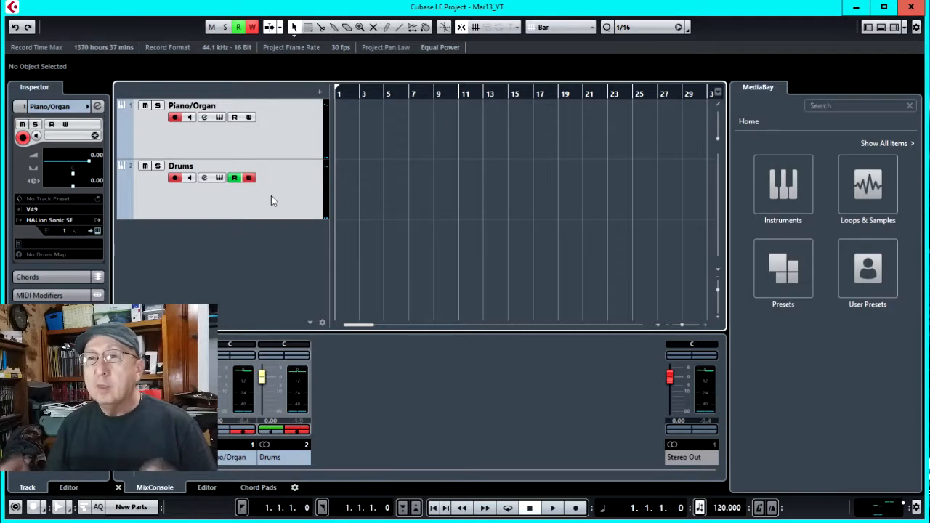
click(275, 138)
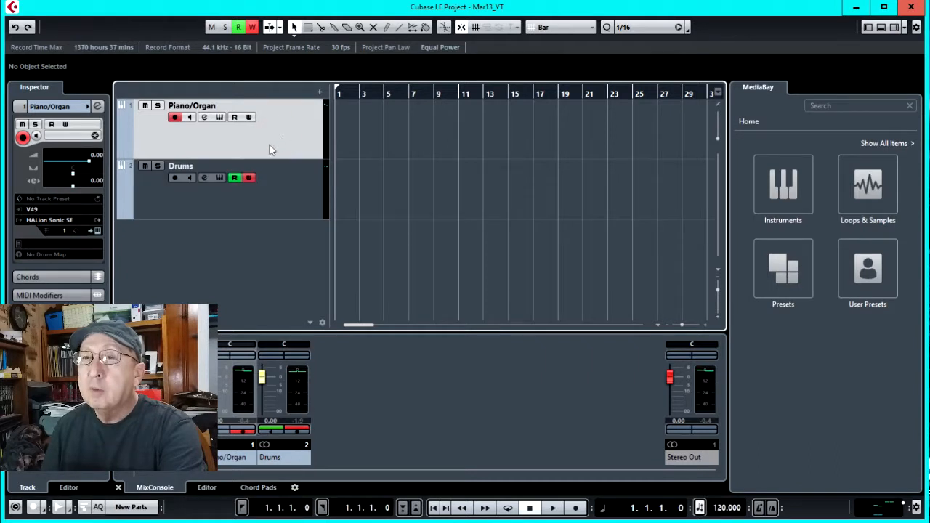
Select the Drums track alone, open its HALion Sonic SE instrument and audition the C4 key on the virtual keyboard
click(277, 203)
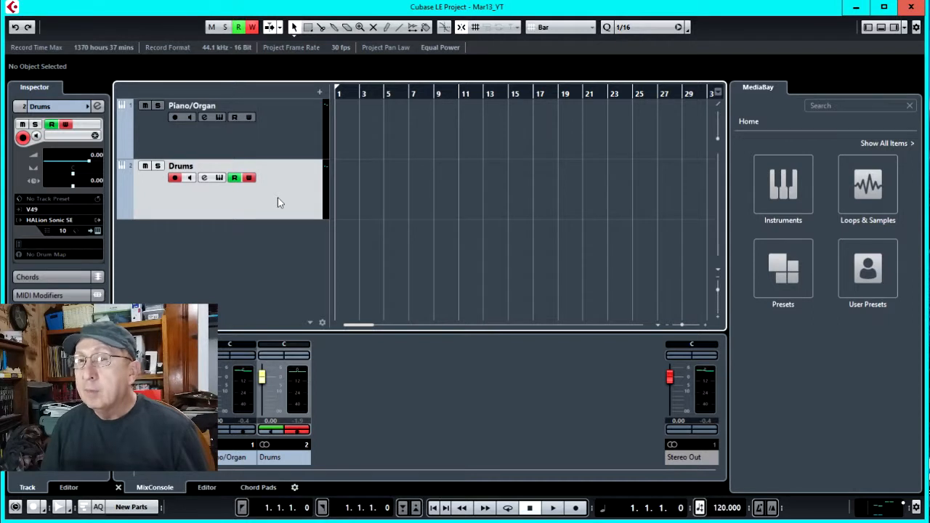
click(219, 178)
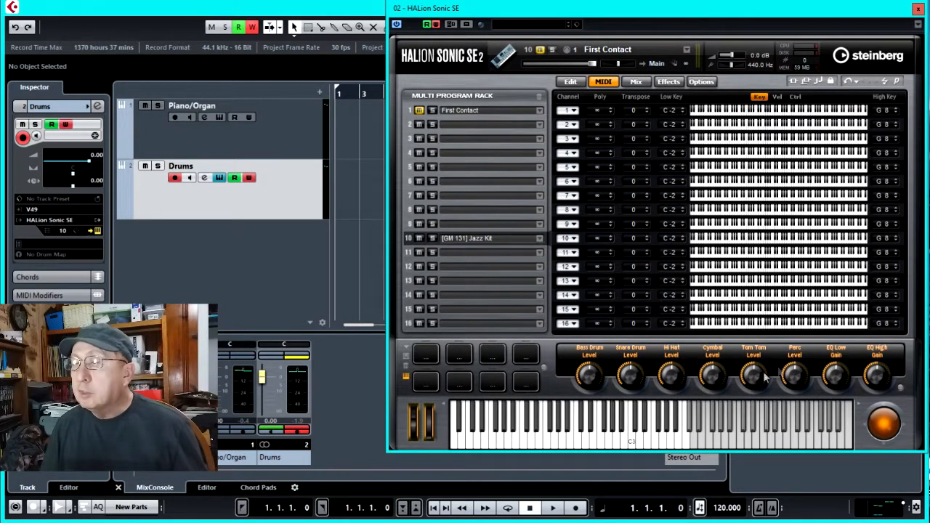
click(685, 444)
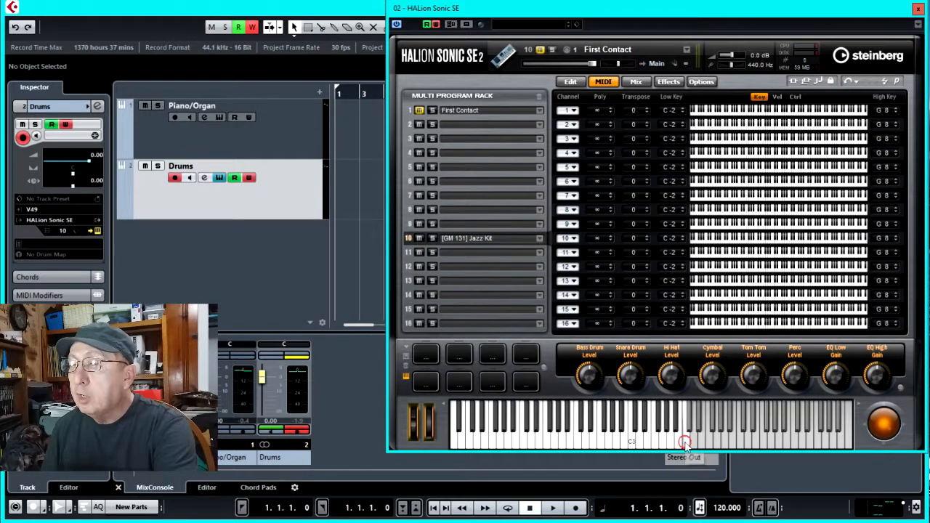
click(685, 444)
click(684, 443)
click(685, 444)
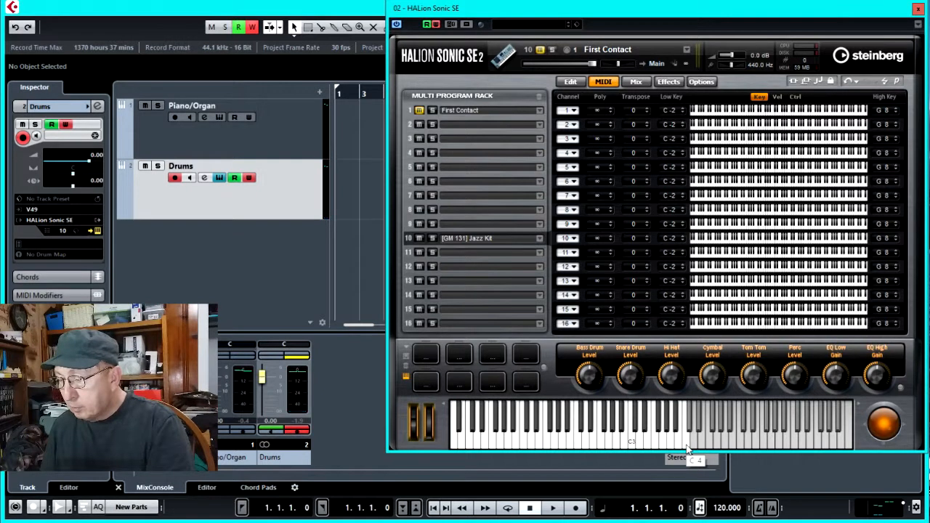
click(687, 449)
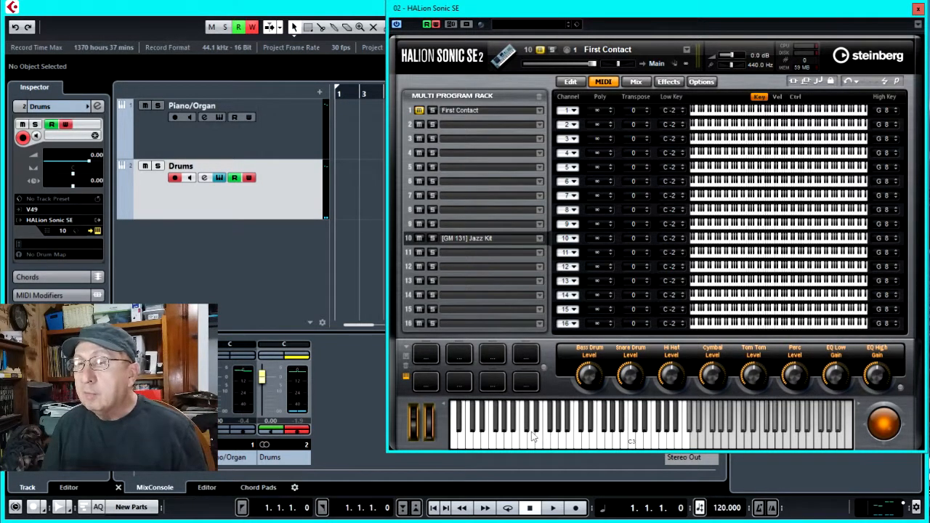
Shift the Drums instrument's virtual keyboard to show its lowest octaves and audition a low key
click(445, 406)
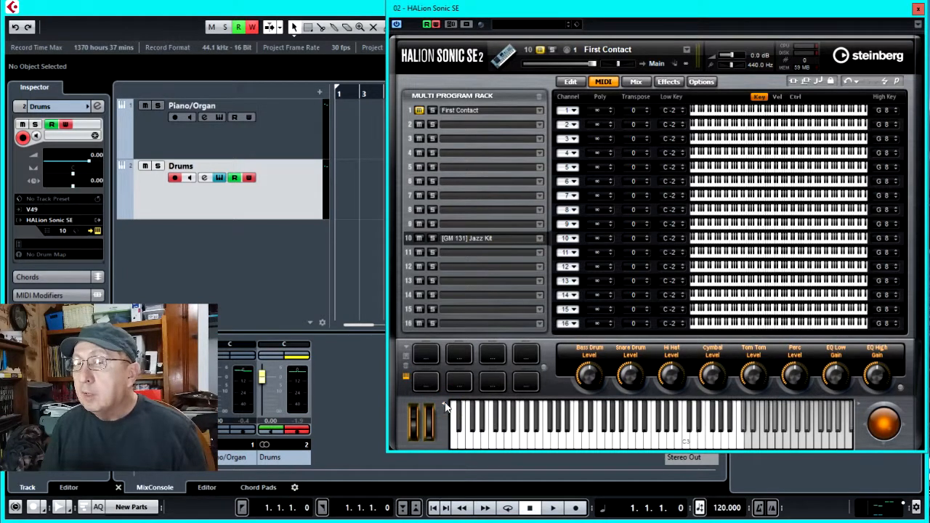
click(446, 406)
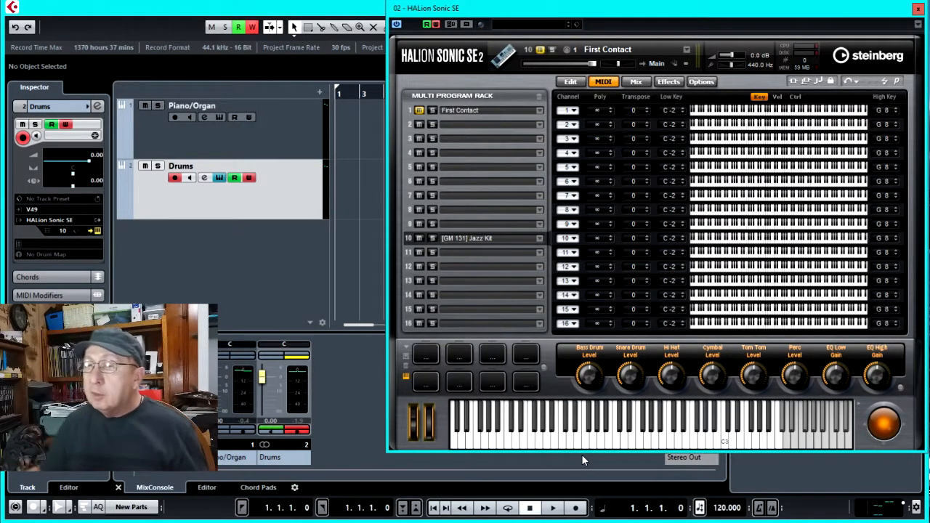
click(578, 444)
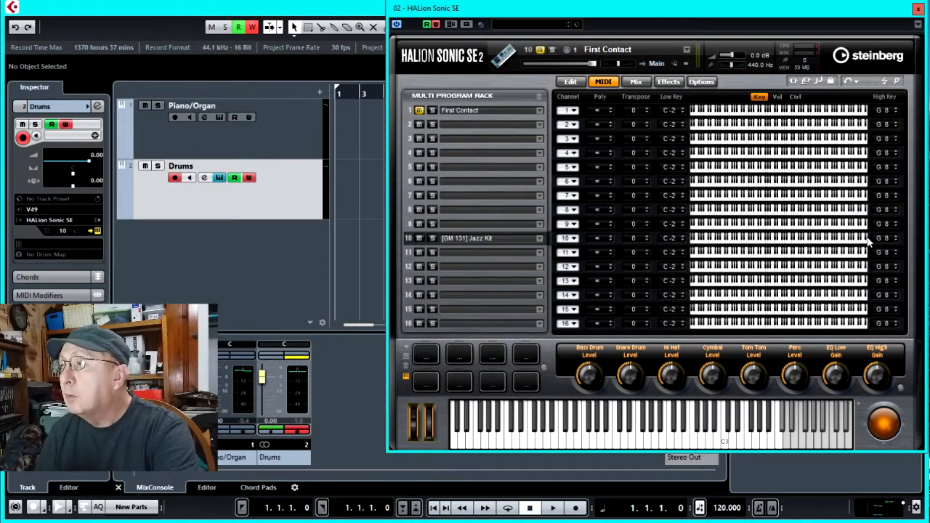
Limit the Jazz Kit's key range in slot 10 by setting its high key to E0
drag(869, 244, 733, 245)
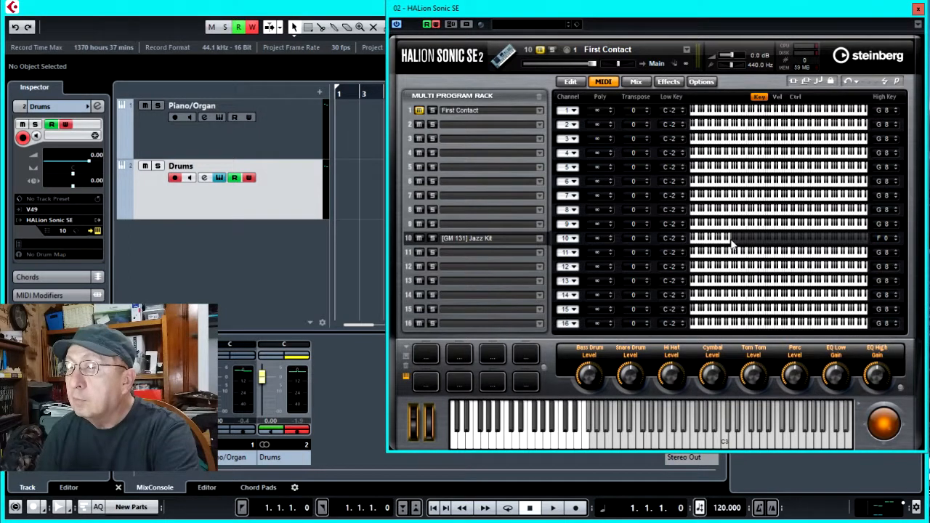
click(896, 243)
click(896, 242)
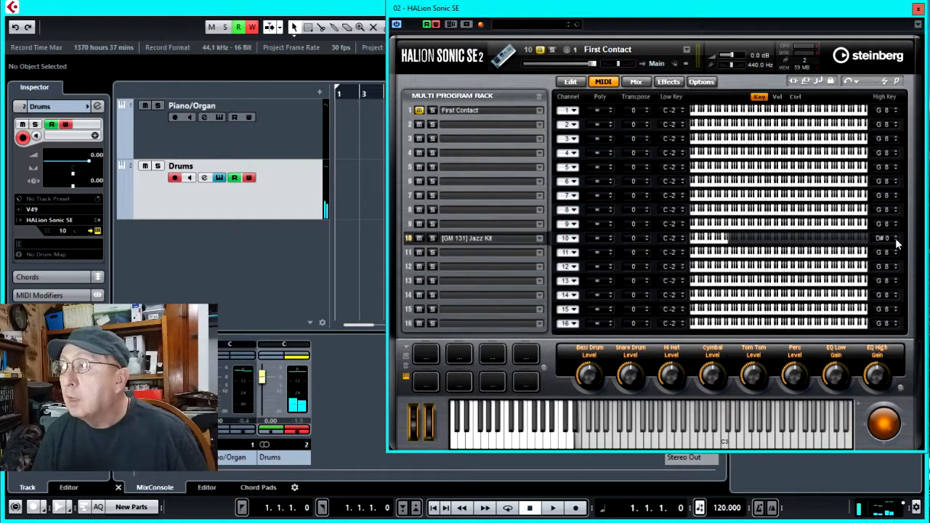
click(894, 236)
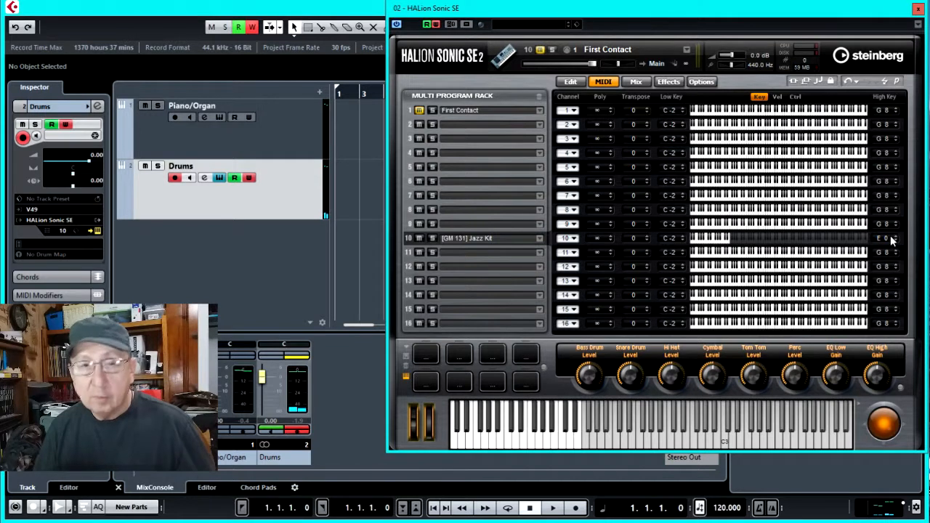
Select Piano/Organ together with Drums, and set the Acoustic Grand Piano's low key to F0 in the Piano/Organ instrument
click(265, 146)
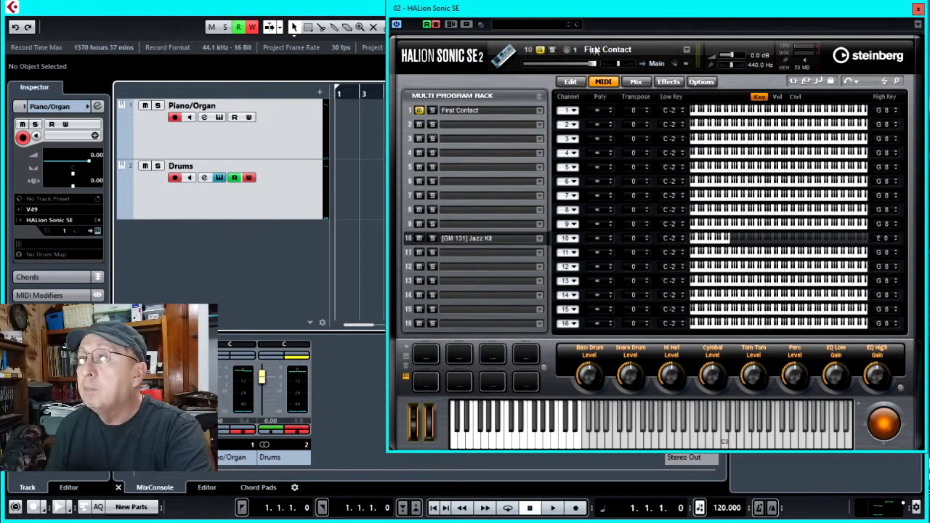
click(917, 8)
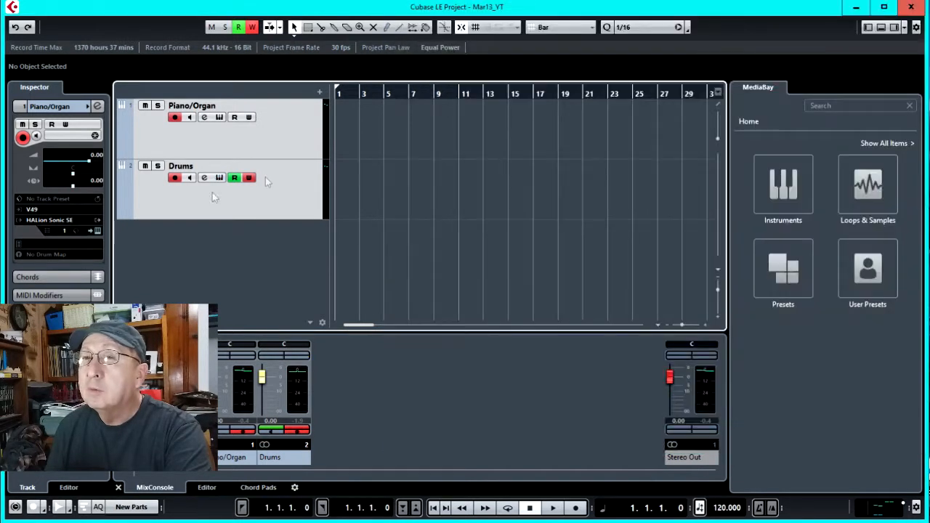
click(220, 118)
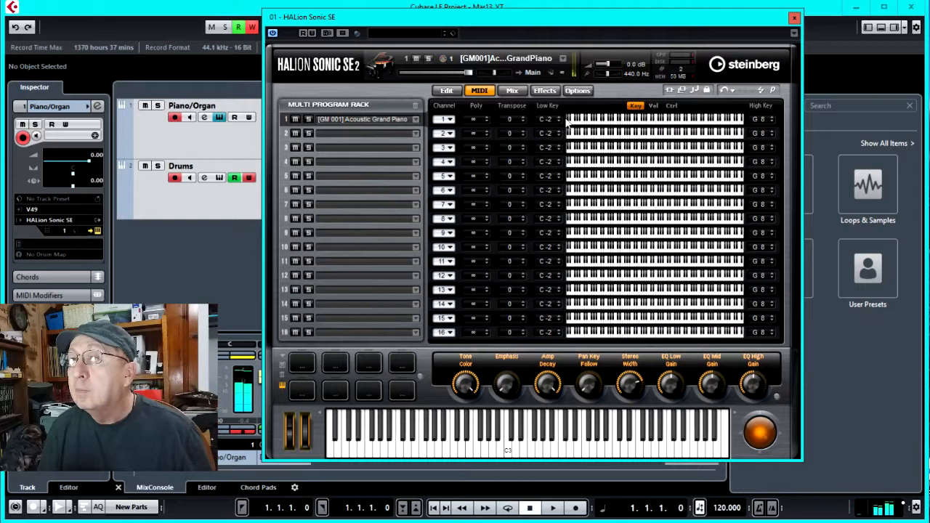
drag(569, 124, 610, 125)
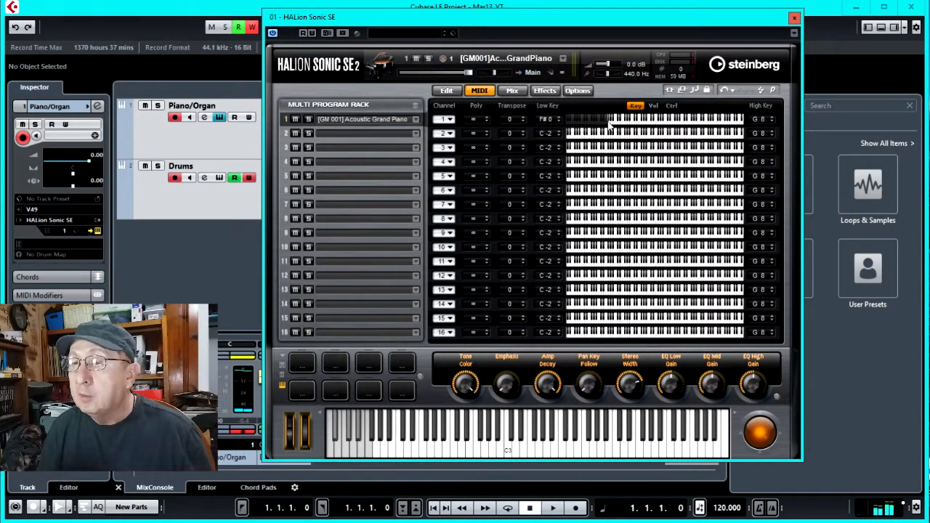
drag(609, 125, 607, 125)
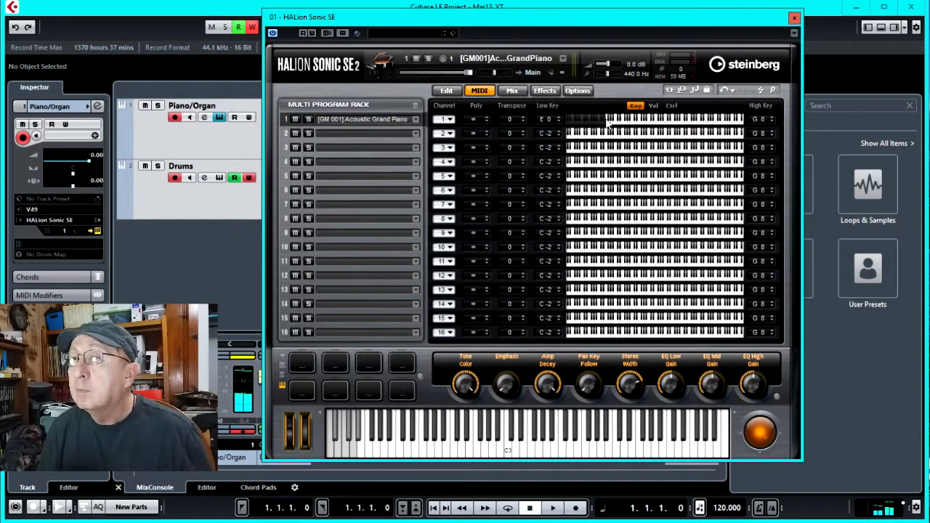
drag(606, 125, 608, 122)
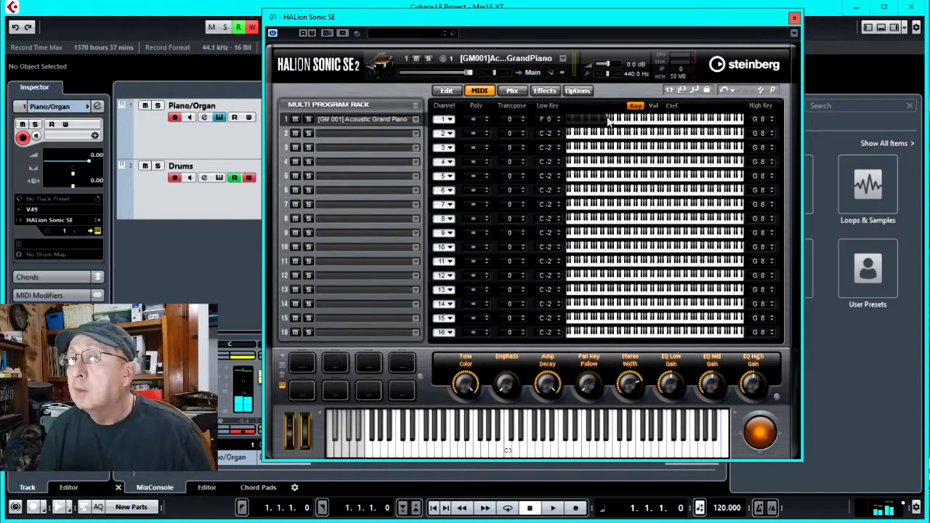